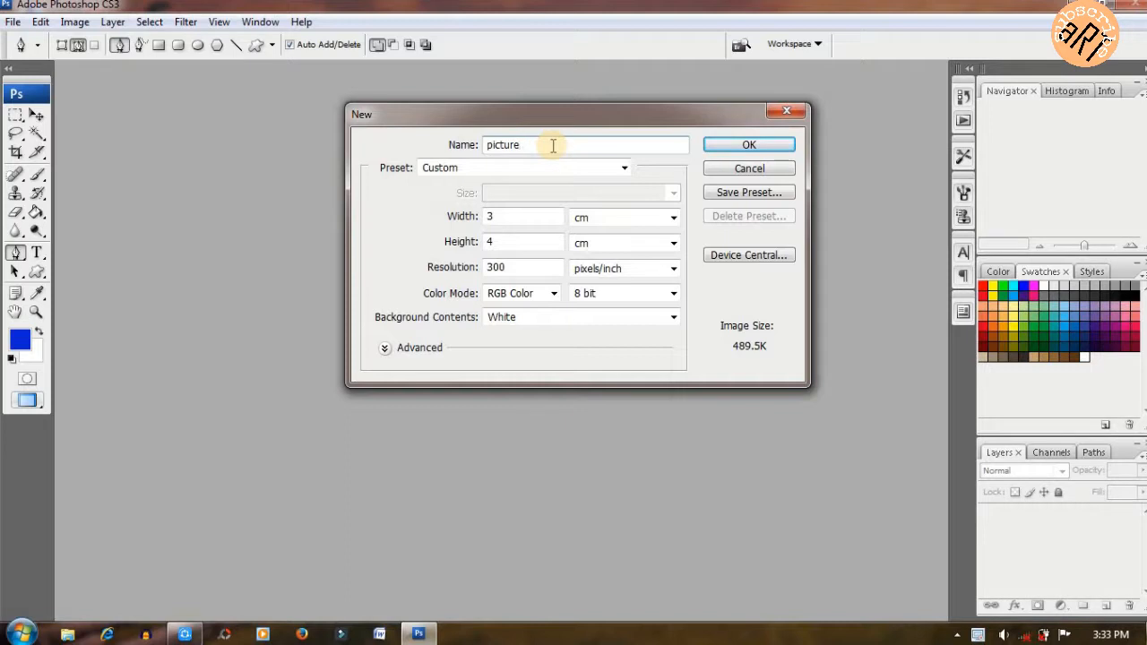
Step: Create a new document named picture, 3 cm wide and 4 cm high, at 300 pixels/inch in RGB Color with a white background
left_click(508, 218)
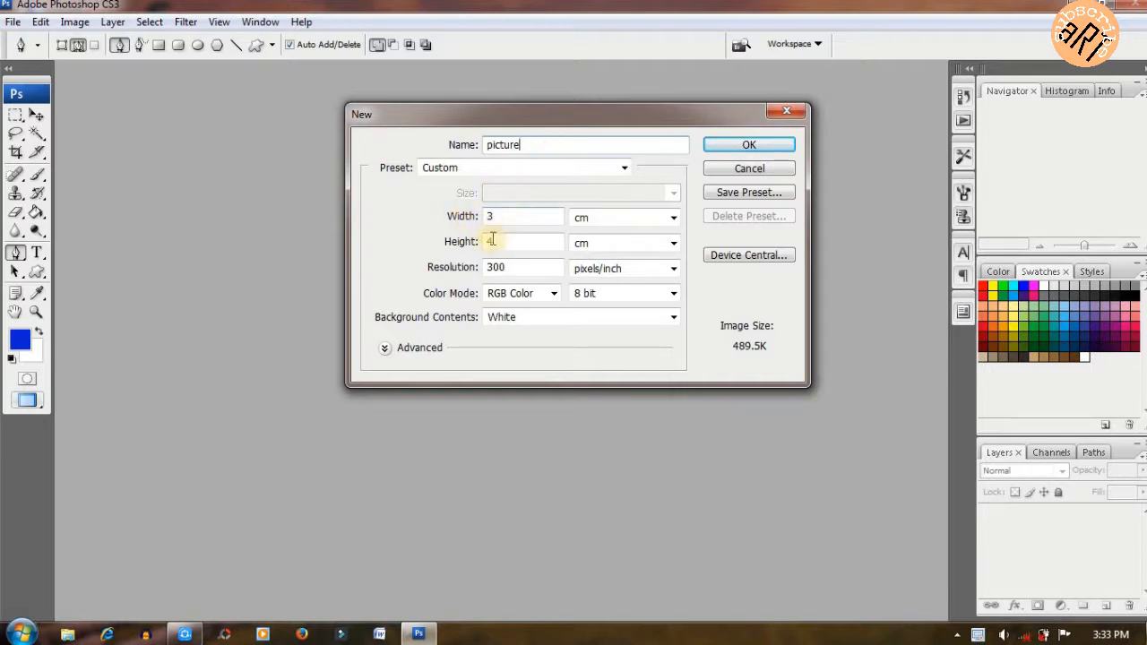
left_click(513, 269)
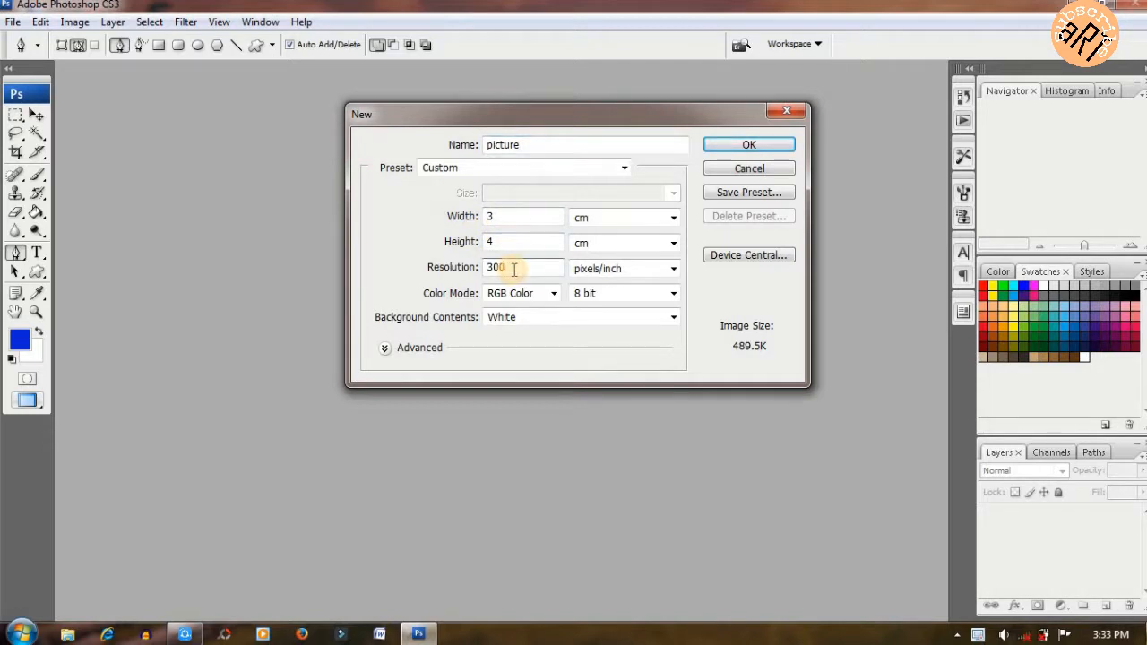
key("BackSpace")
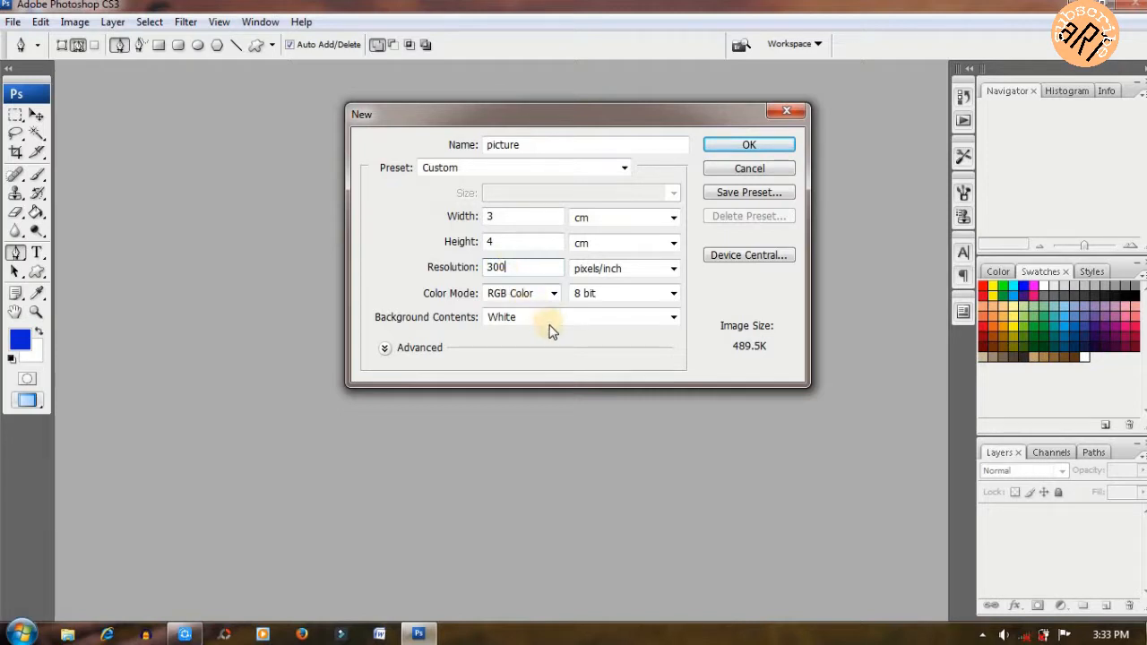
left_click(744, 146)
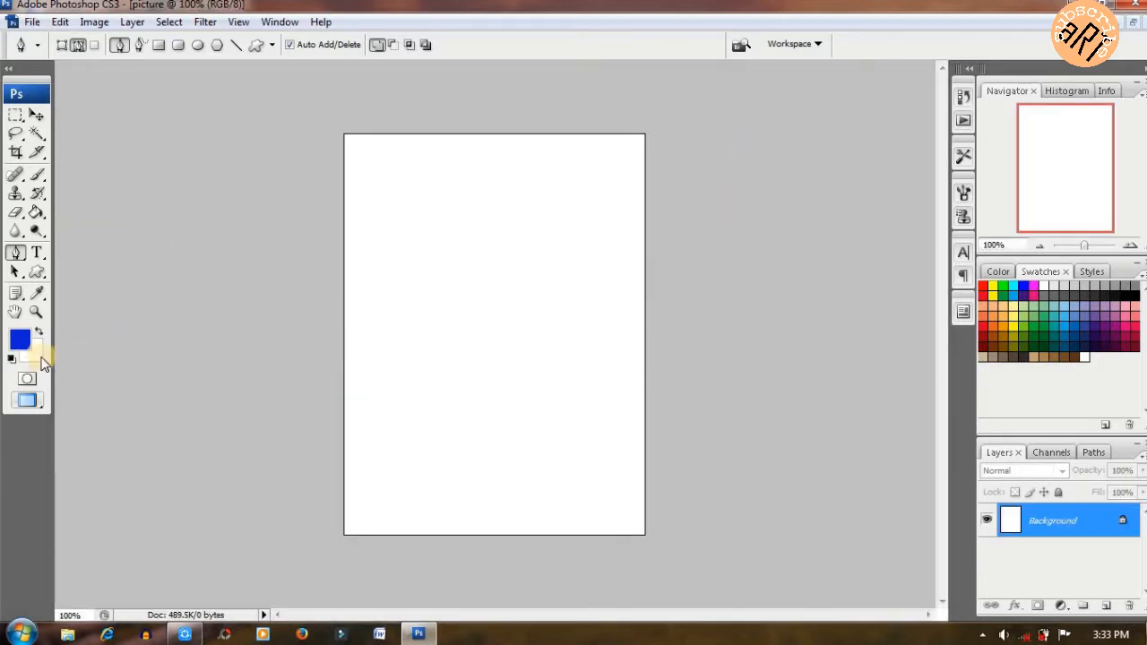
Step: Set the foreground color to bright red, #d2071f
left_click(18, 340)
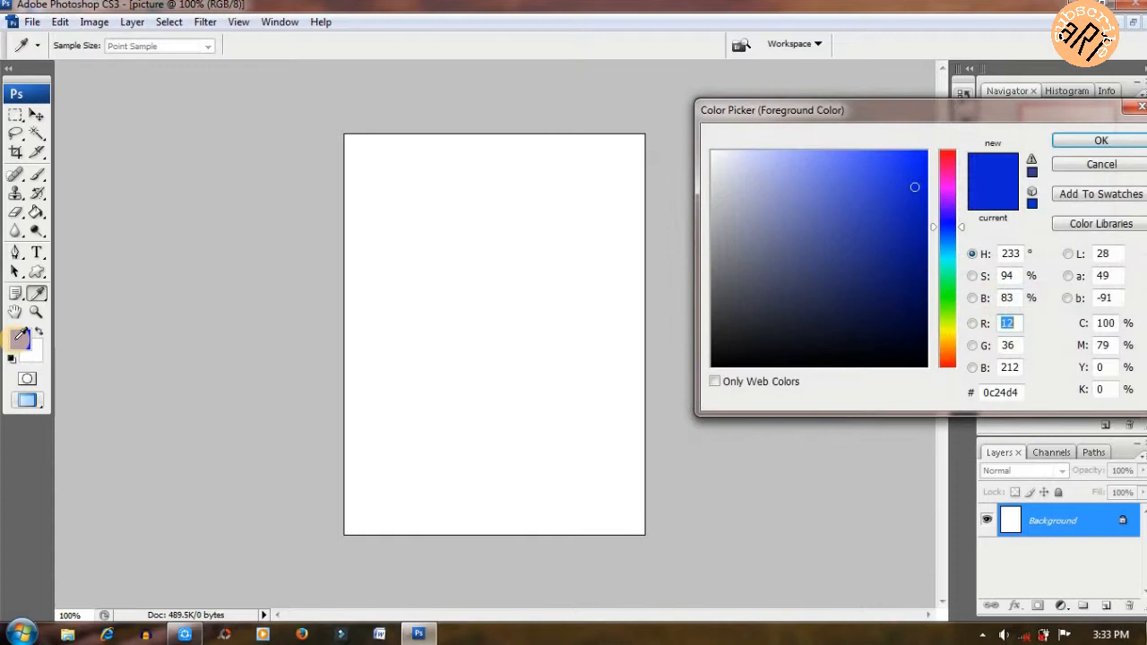
left_click(907, 216)
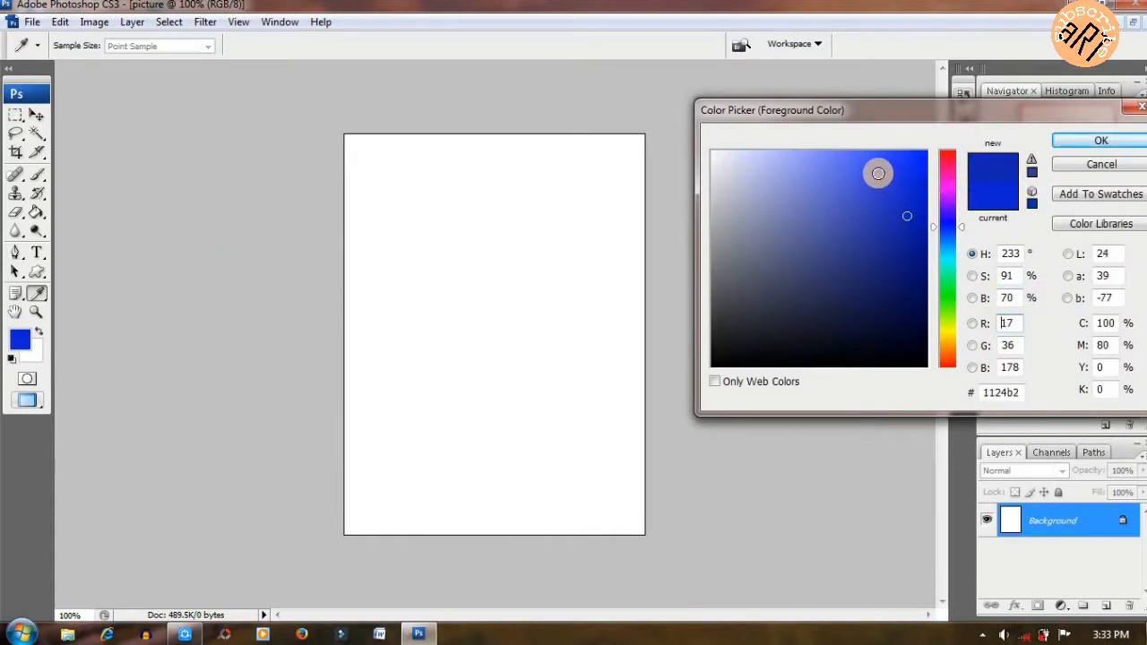
left_click(947, 160)
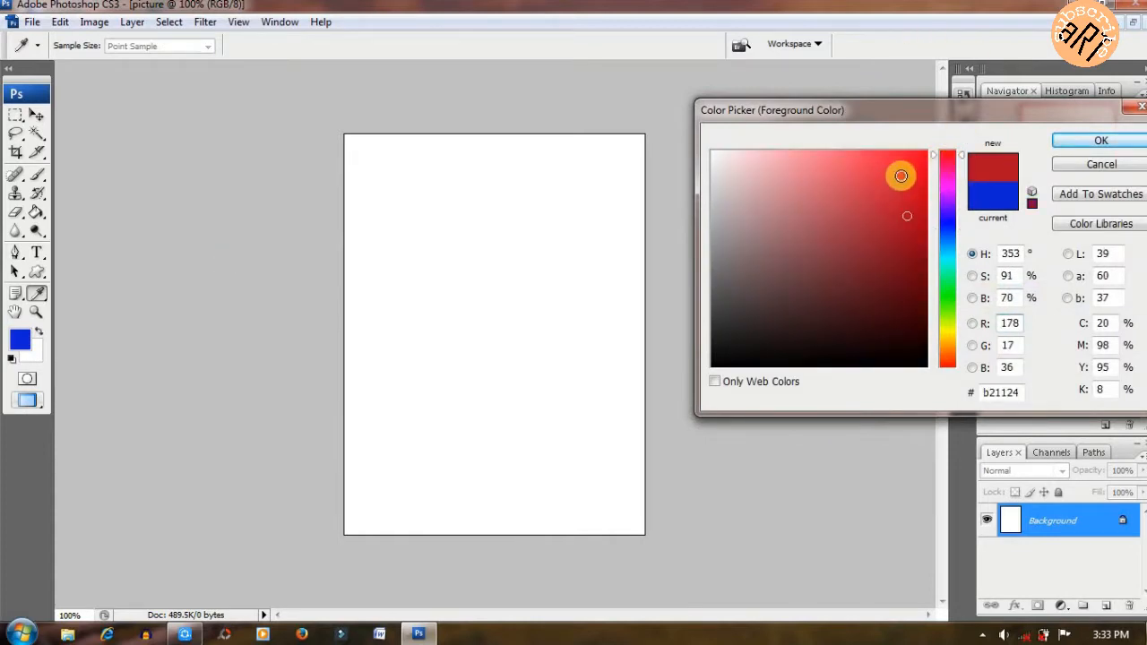
left_click(901, 176)
left_click(915, 249)
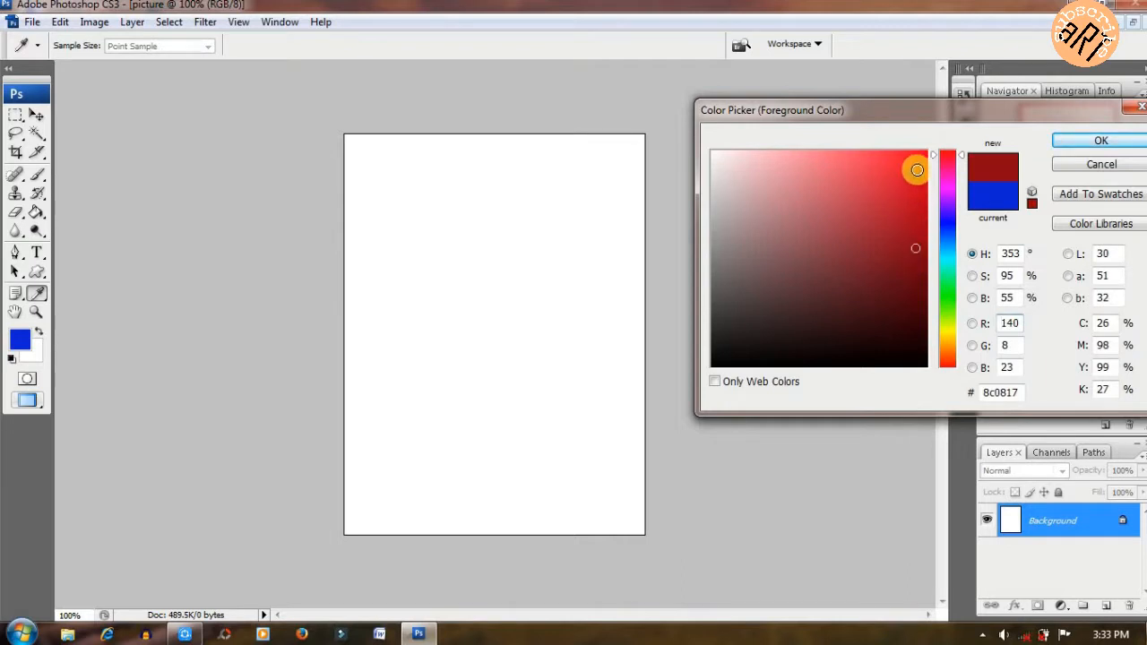
left_click(917, 170)
left_click_drag(917, 169, 920, 189)
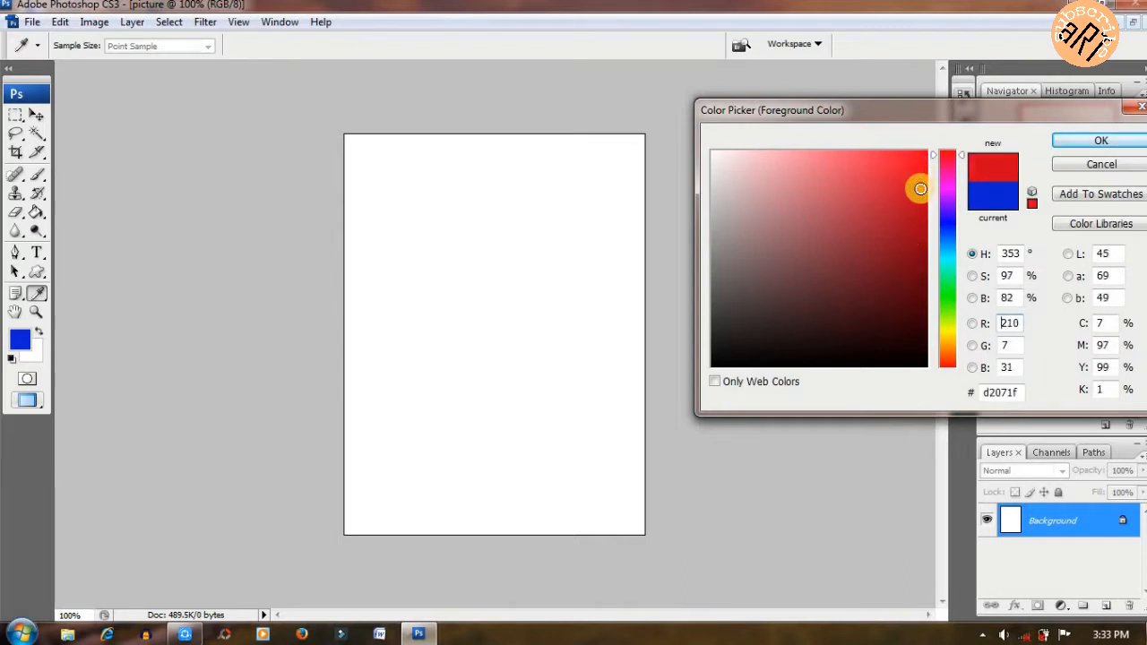
left_click(1099, 142)
Step: Fill the whole Background layer with the red foreground color using the Paint Bucket tool
key("p")
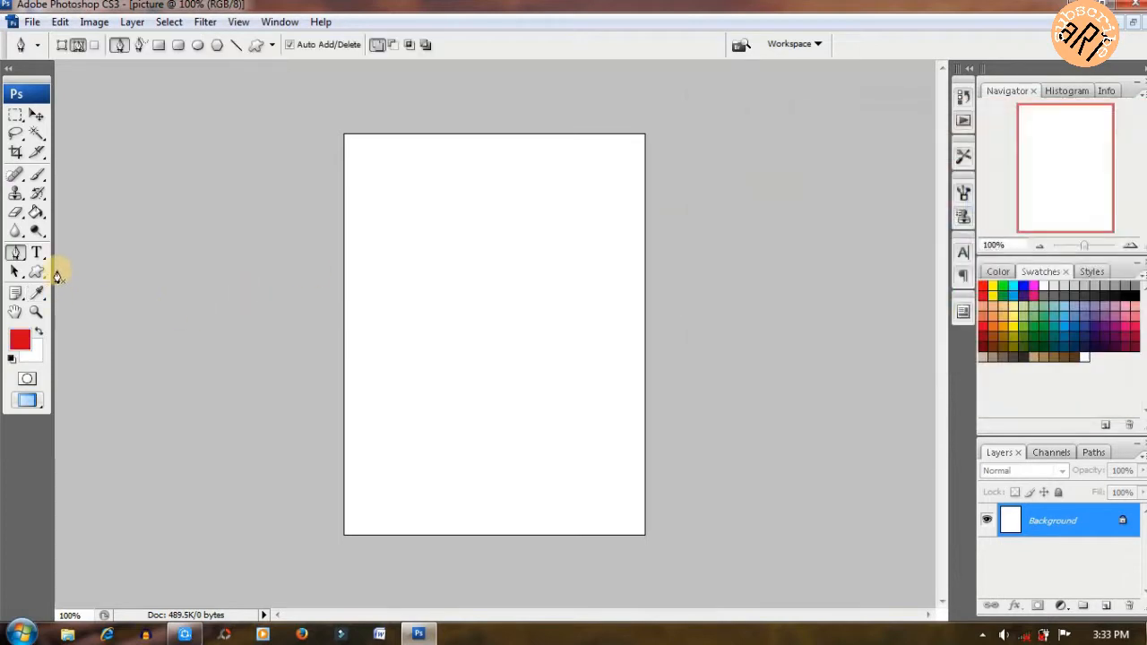
left_click(38, 214)
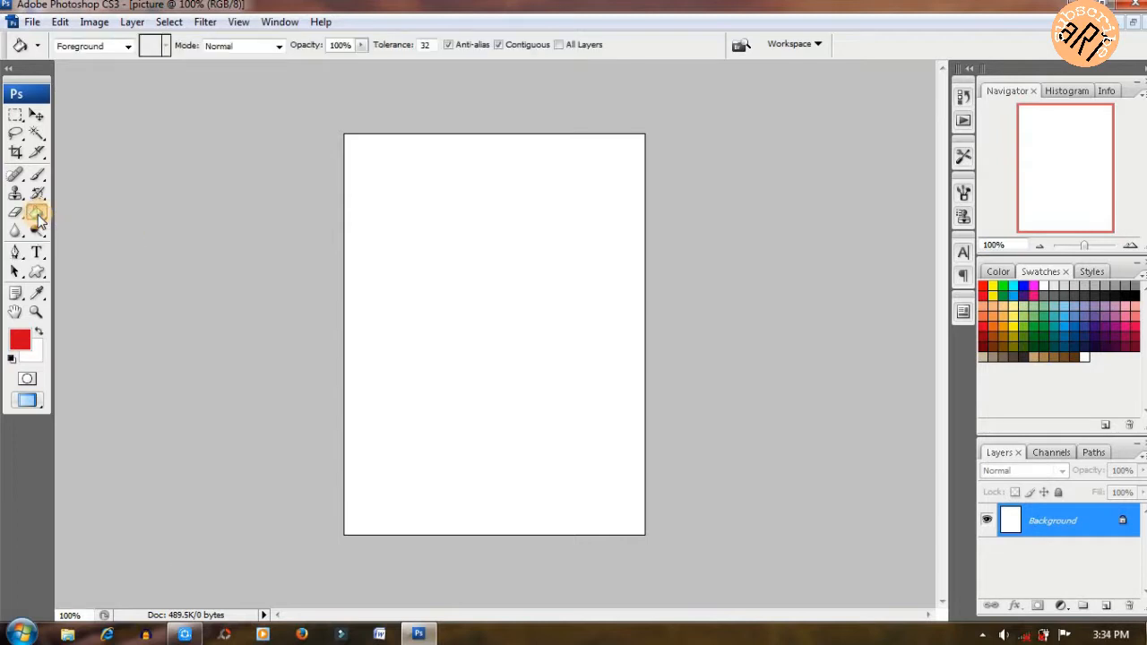
left_click(410, 207)
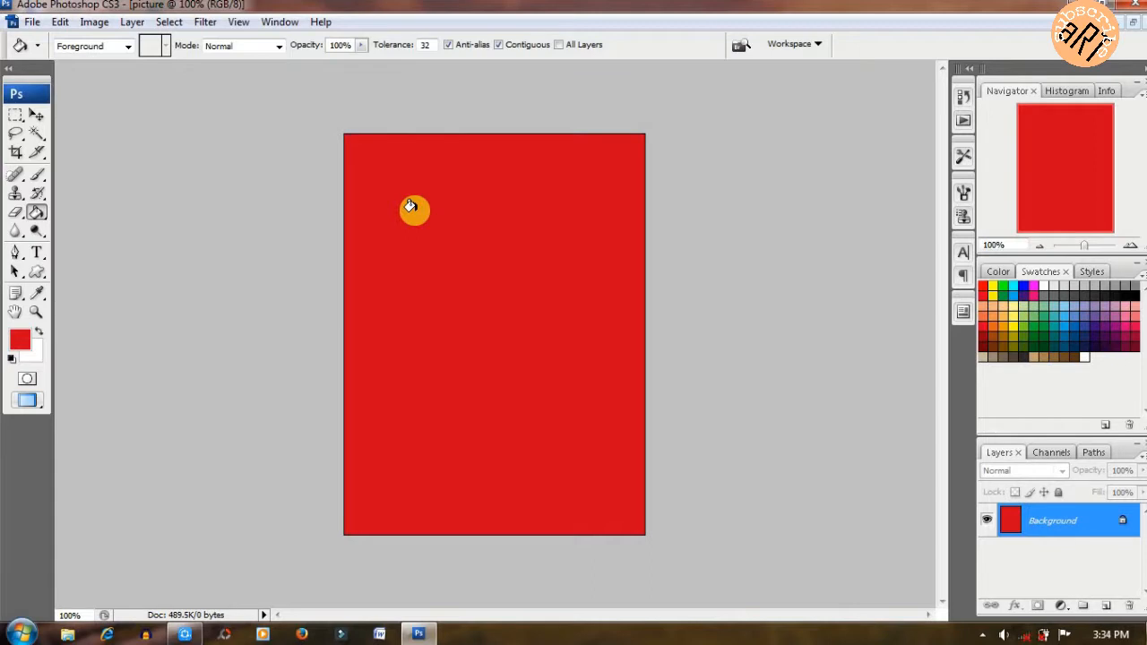
Step: Place the image boy_toddler_green_eyes_portrait_nice-617351.jpg!d from the picture folder on drive D: into the document
left_click(32, 22)
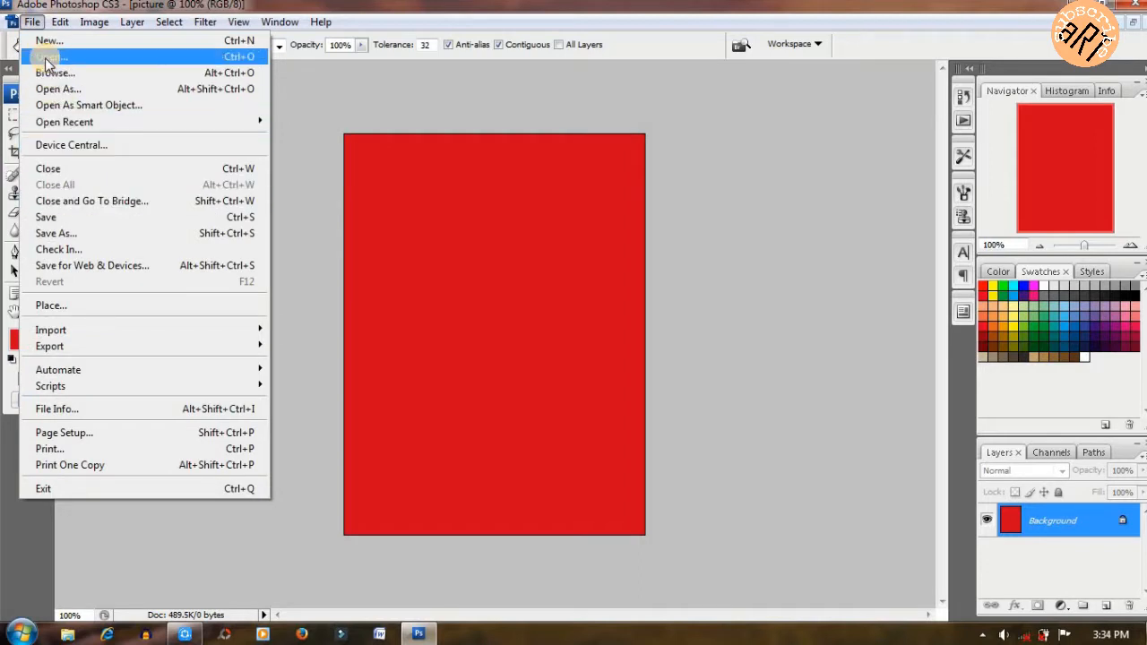
left_click(52, 304)
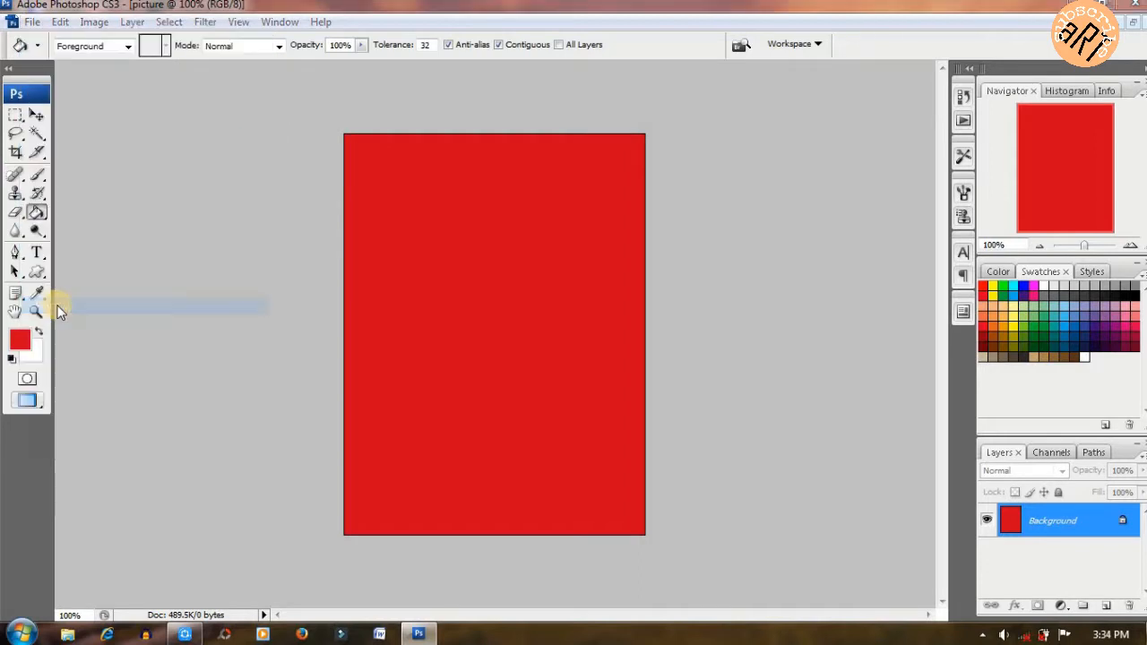
double_click(241, 93)
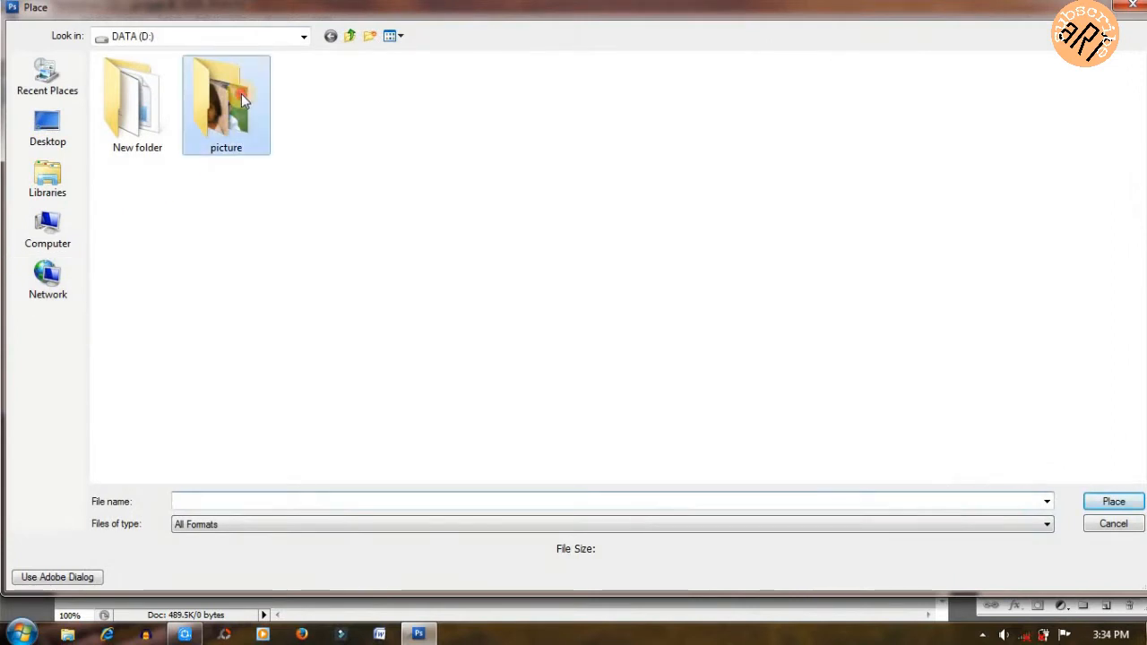
left_click(130, 123)
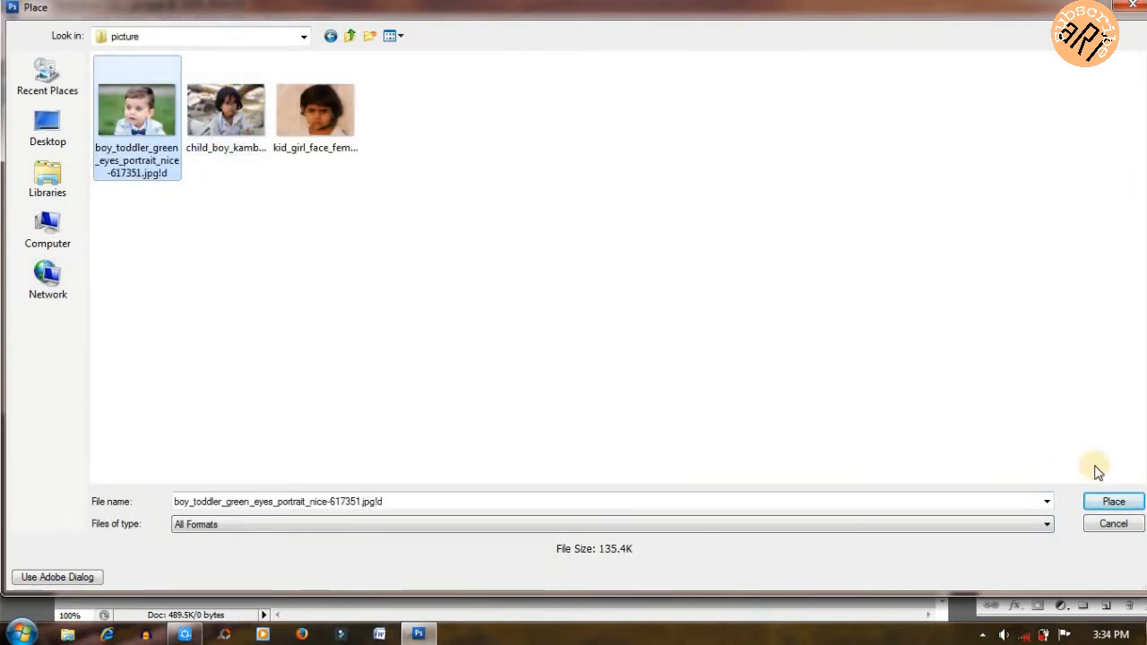
left_click(1114, 502)
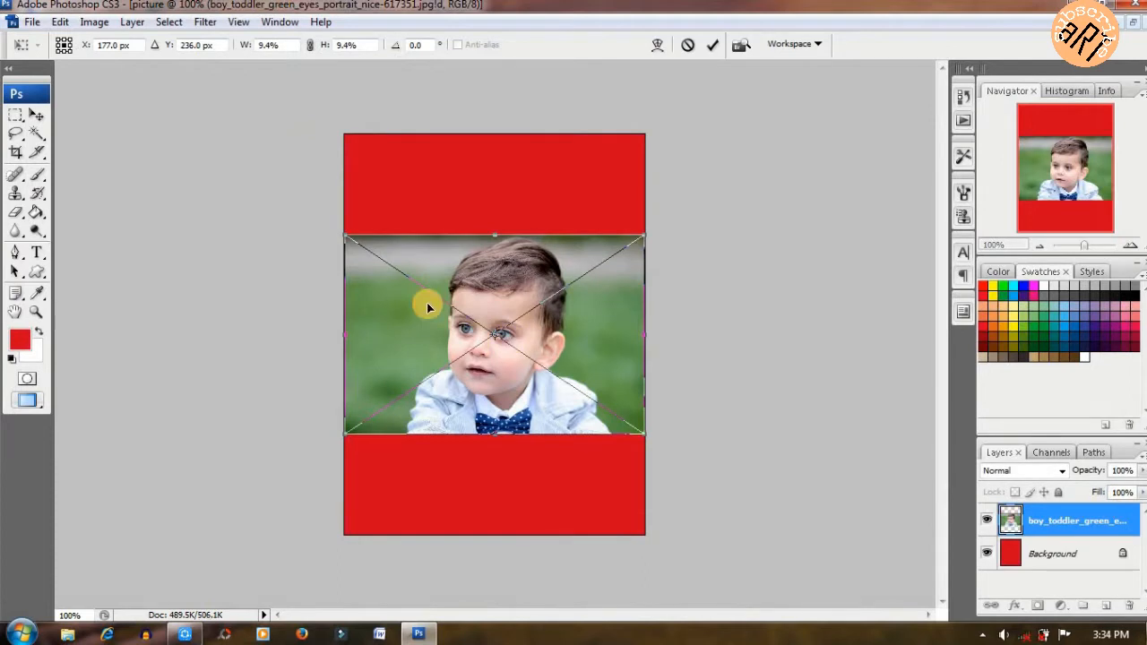
Step: Enlarge the placed photo to about 15.8% width and 18.1% height, align its lower edge with the canvas bottom, and commit the transformation
left_click_drag(345, 234, 270, 170)
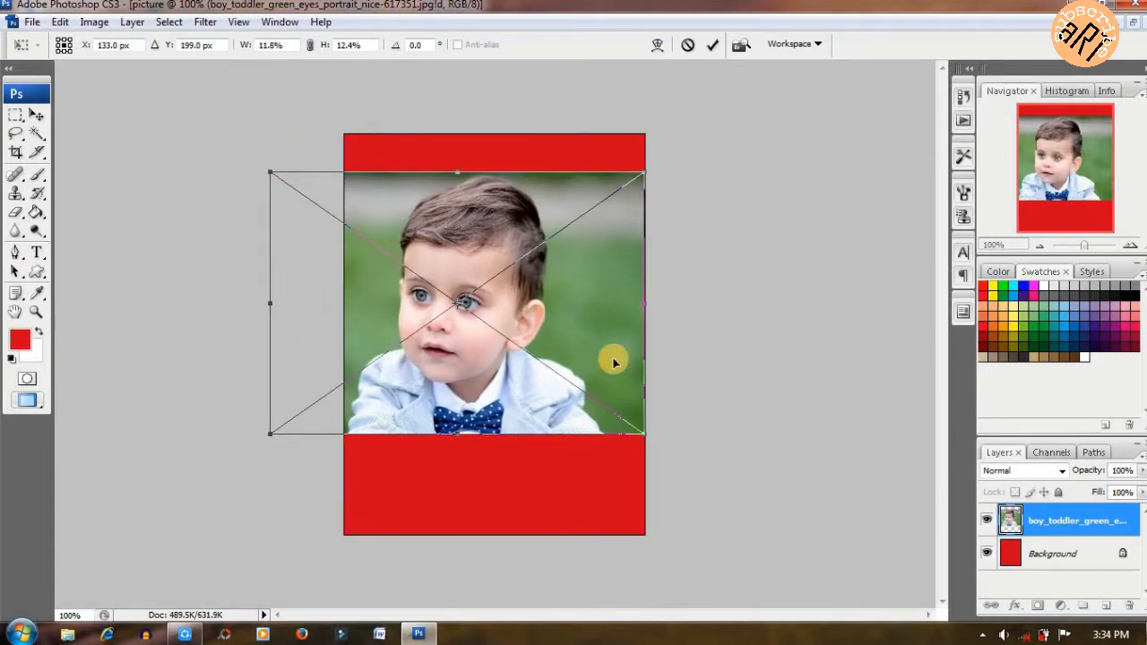
left_click_drag(645, 448, 751, 538)
left_click_drag(604, 400, 566, 393)
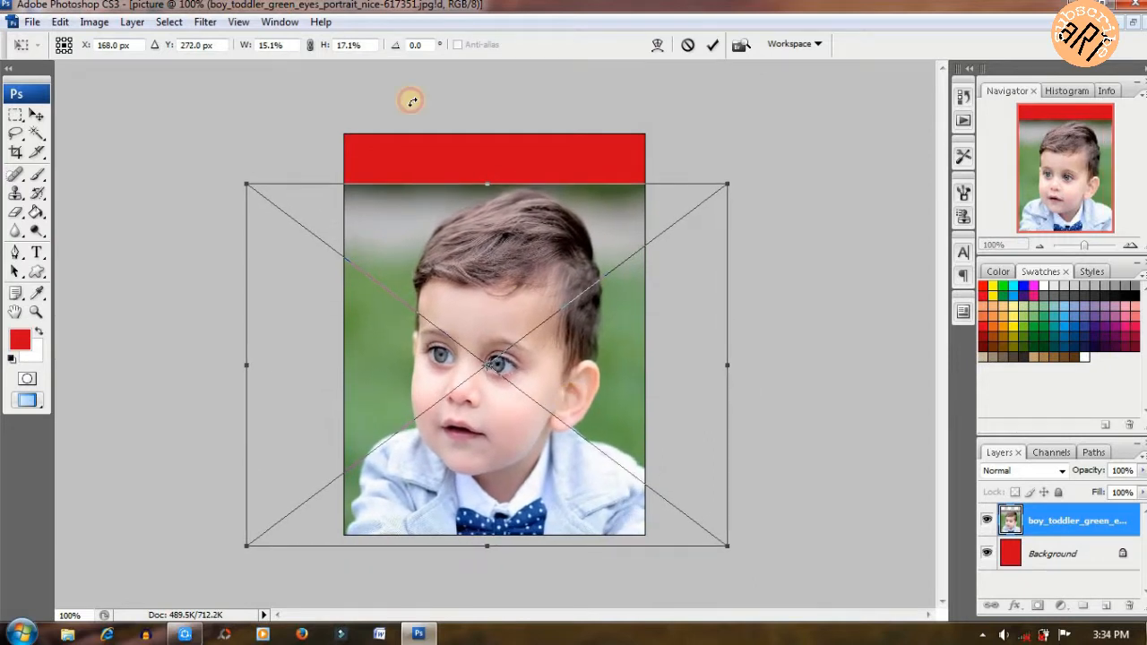
left_click_drag(489, 184, 487, 171)
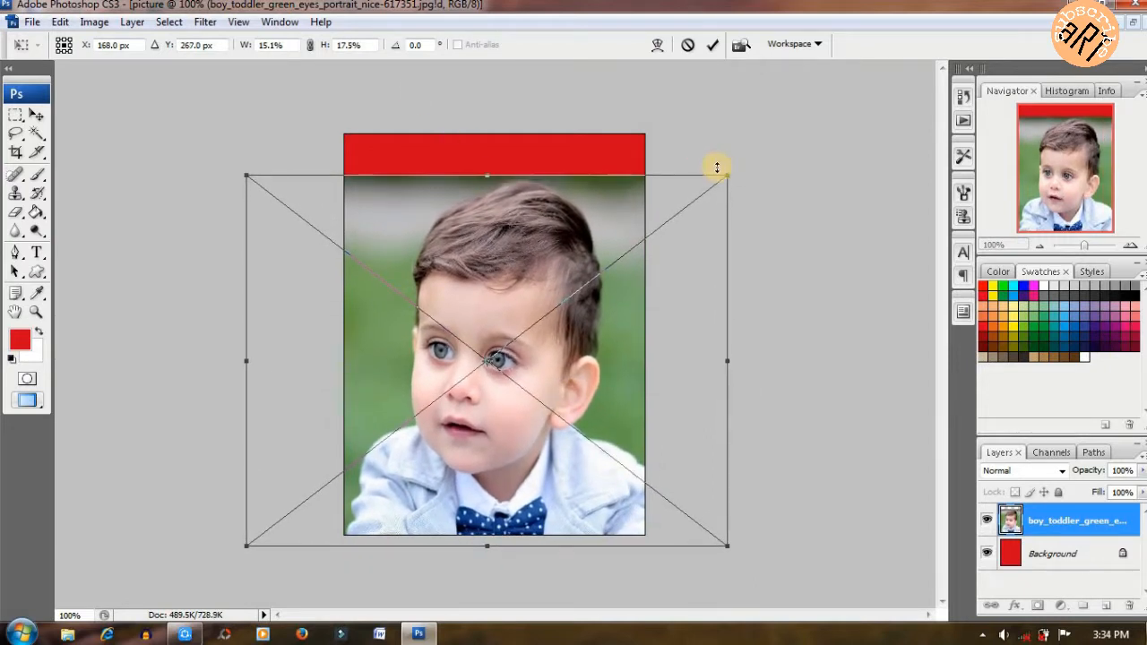
left_click_drag(727, 171, 747, 162)
left_click_drag(619, 215, 605, 206)
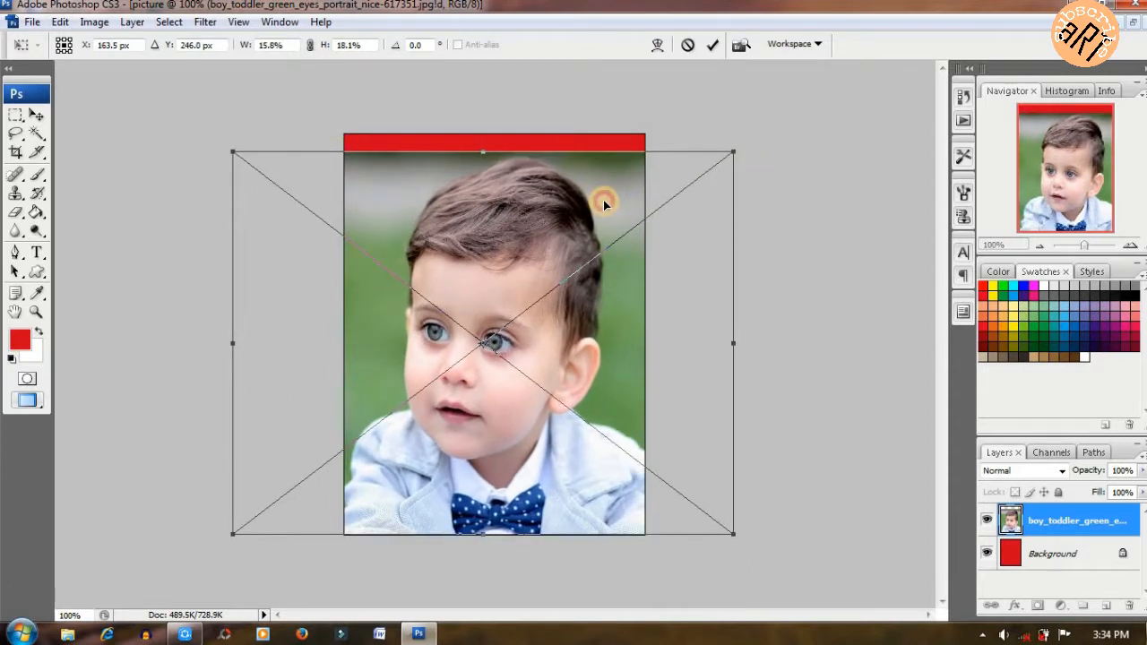
key("Right")
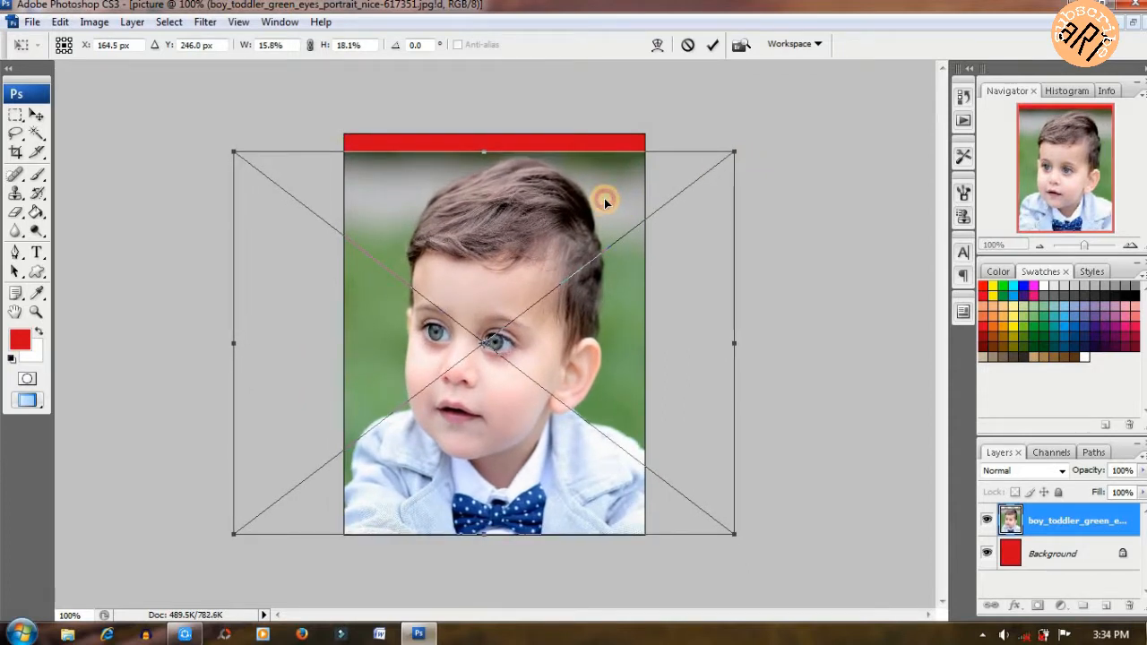
left_click(711, 49)
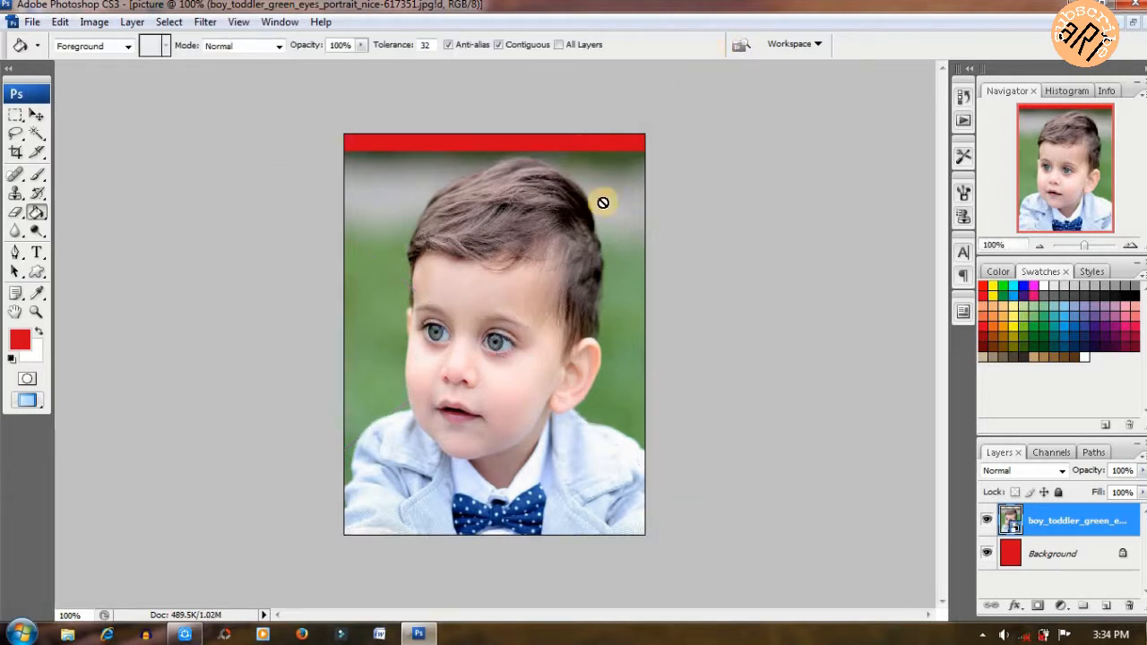
Step: Start a Pen tool path at the canvas's left edge and trace the boy's sleeve and shoulder up to his cheek
left_click(1087, 247)
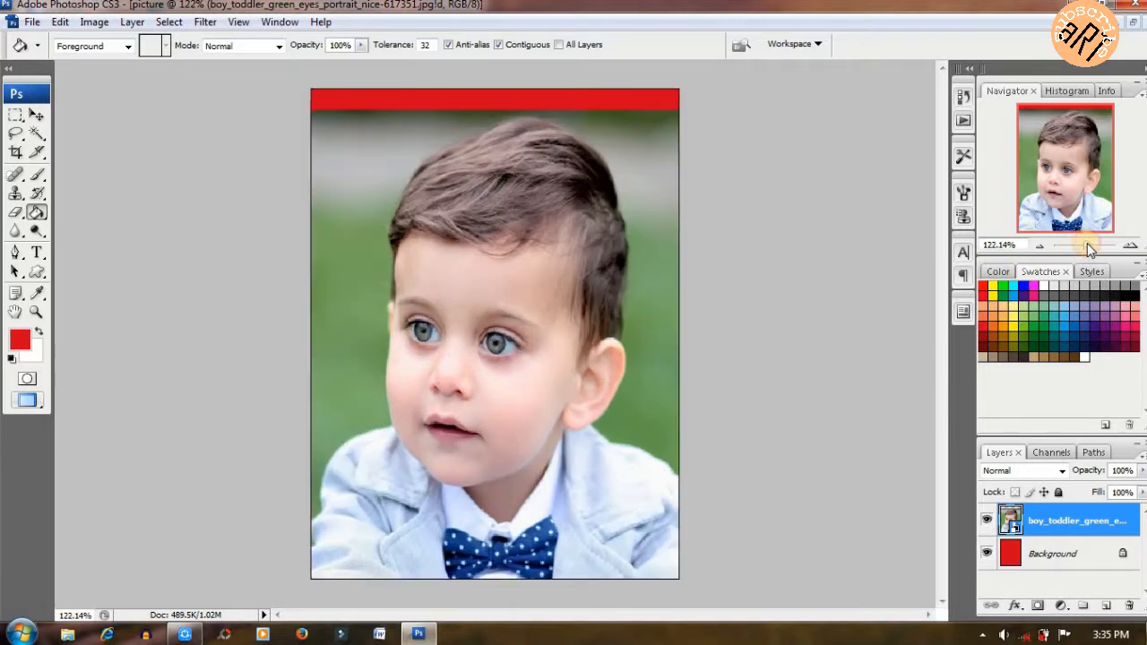
left_click(16, 254)
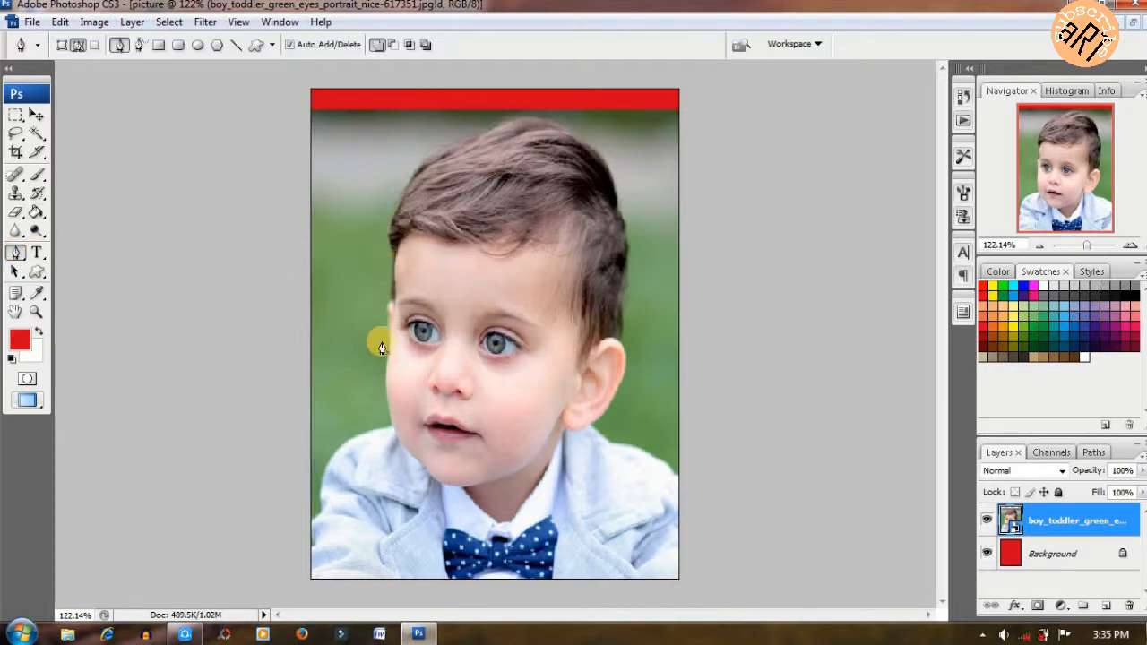
left_click(313, 544)
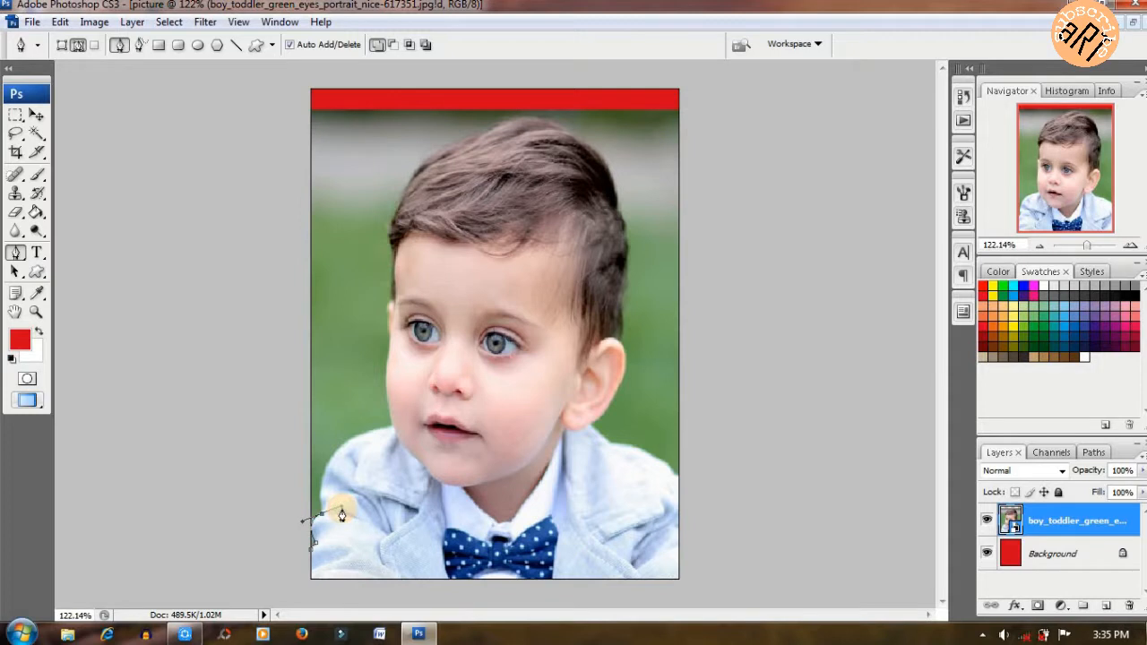
left_click(322, 520, "alt")
left_click_drag(423, 455, 482, 420)
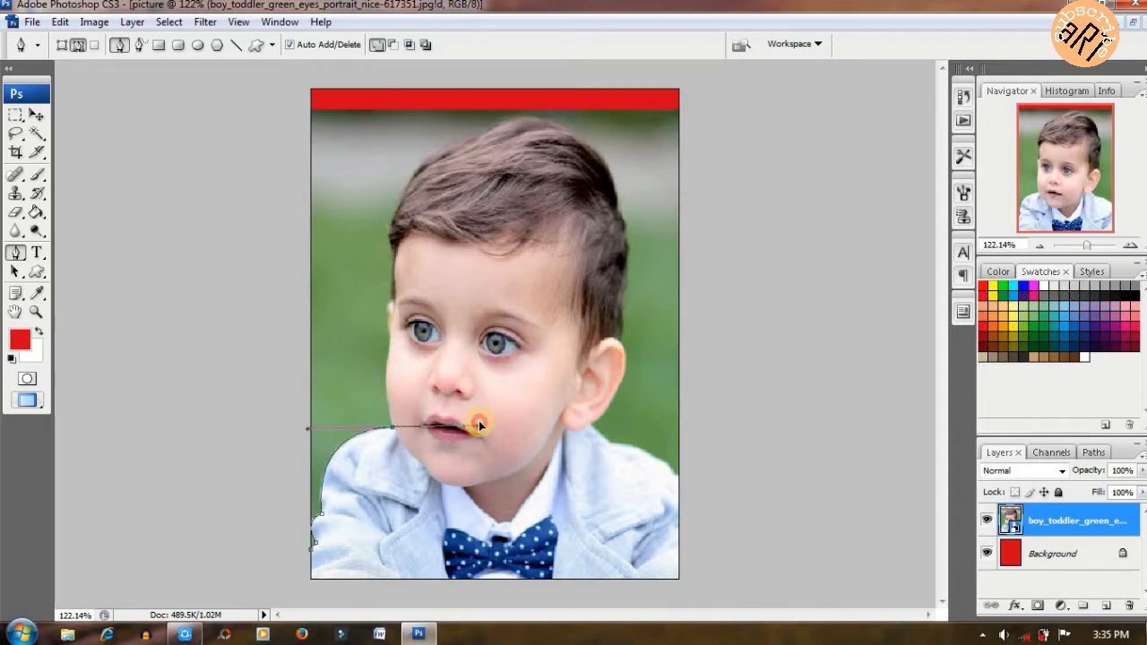
left_click(392, 432, "alt")
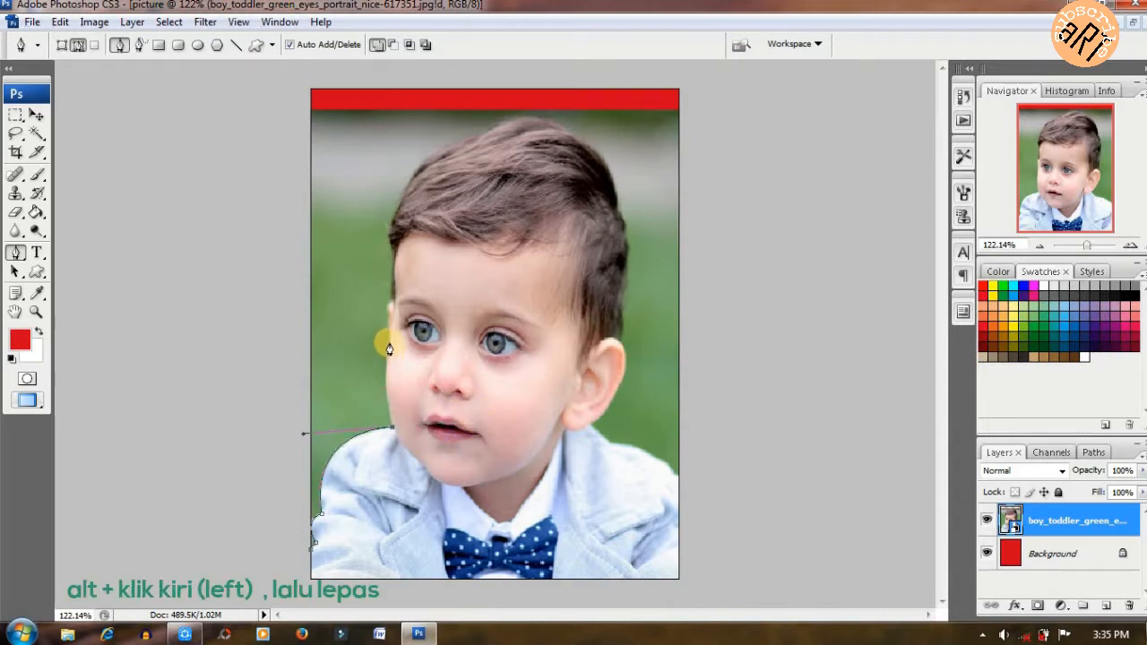
Step: Continue the path up along the boy's cheek, temple and forehead to the front edge of his hair
left_click_drag(392, 337, 405, 303)
left_click(392, 343, "alt")
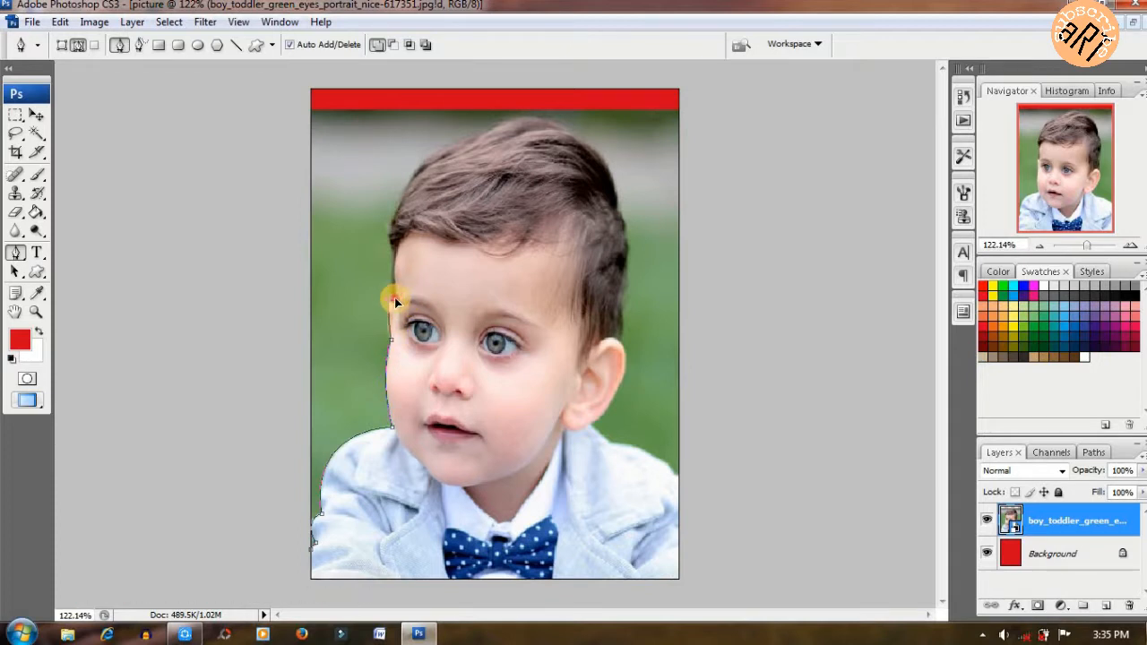
left_click(395, 295)
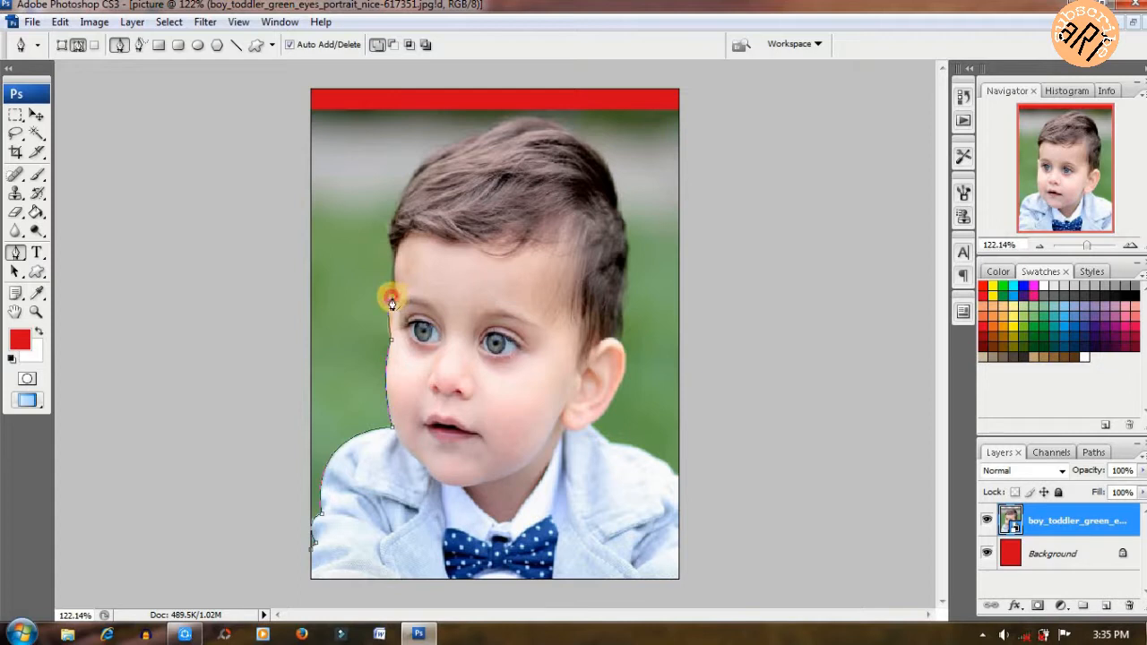
left_click(395, 251)
left_click(388, 240)
Step: Continue the path in curved segments over the top of the boy's hair and down to the back of his head
left_click_drag(425, 158, 462, 120)
left_click(427, 159, "alt")
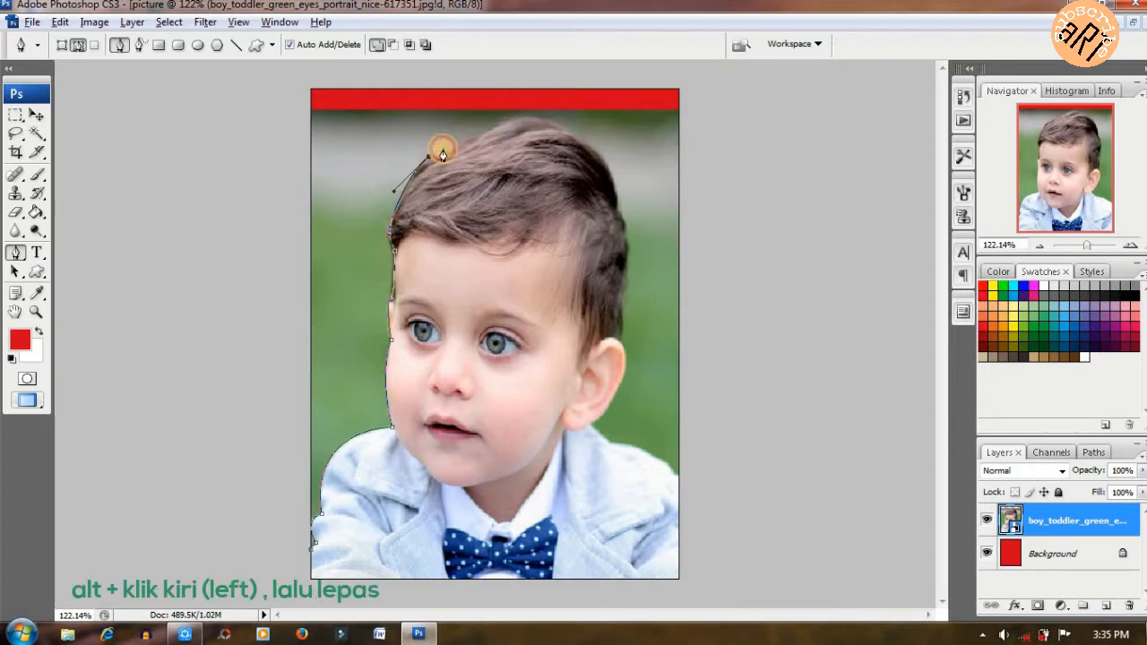
left_click_drag(485, 134, 482, 136)
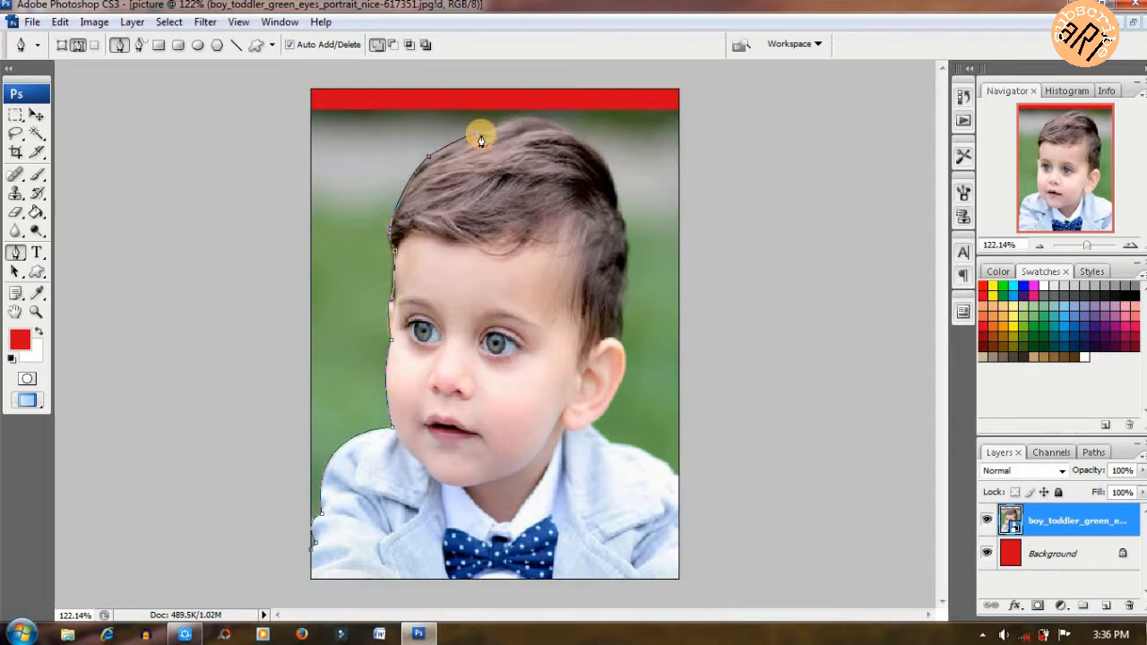
left_click(478, 134, "alt")
mouse_move(585, 144)
left_mouse_down()
mouse_move(607, 158)
mouse_move(584, 170)
mouse_move(589, 162)
left_mouse_up()
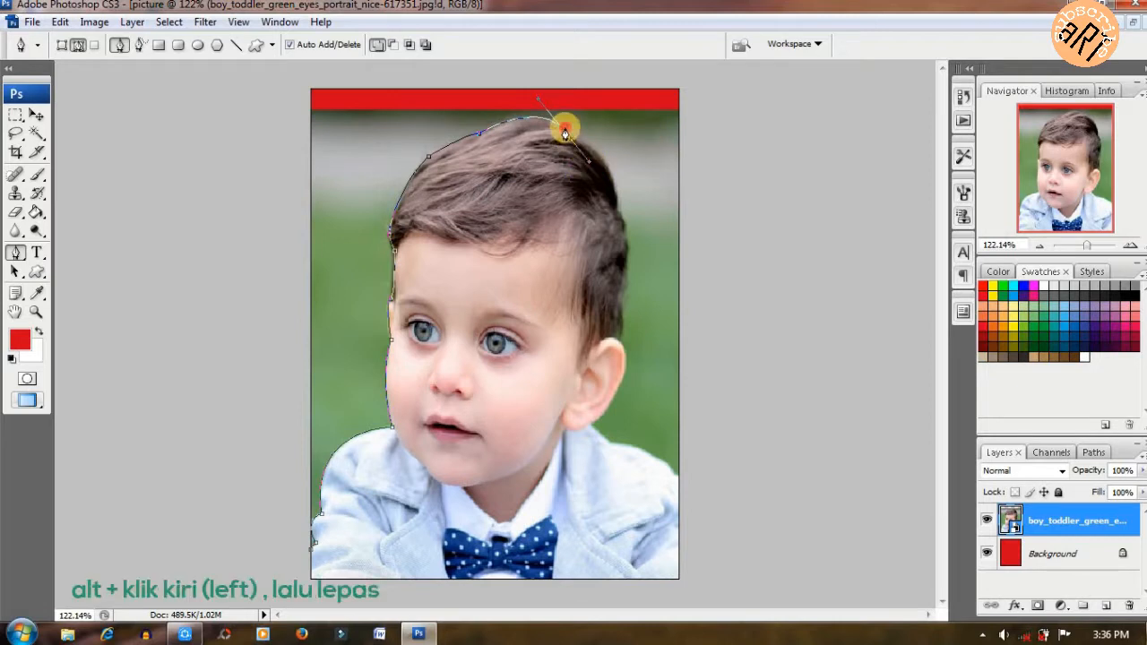
left_click(565, 133, "alt")
left_click_drag(616, 214, 612, 268)
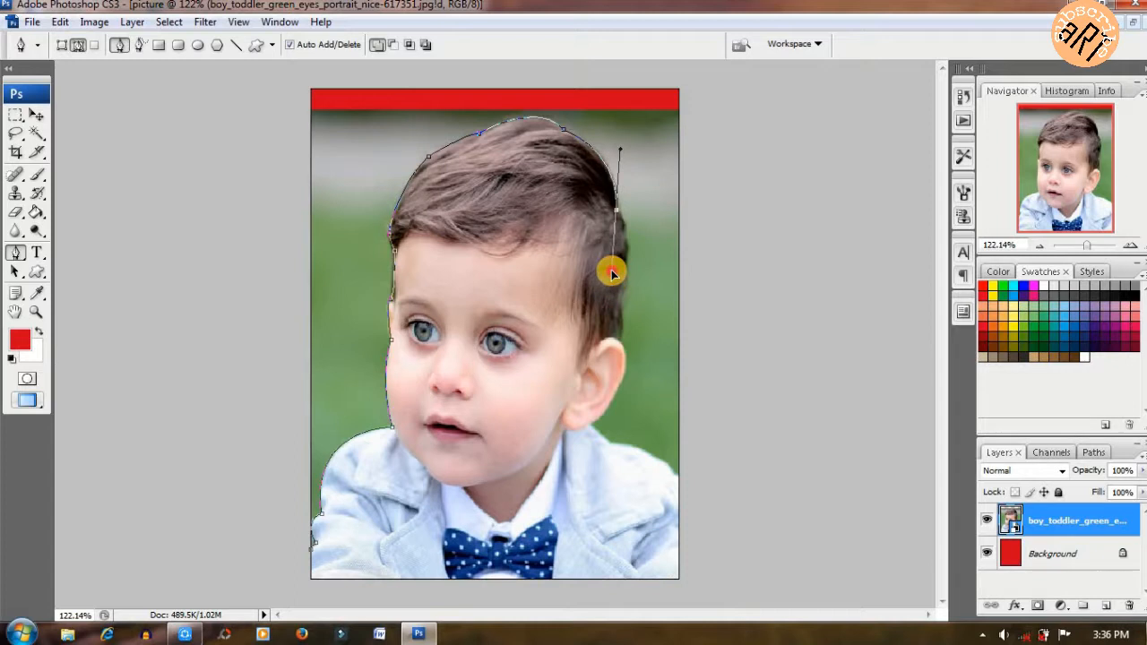
left_click(615, 213, "alt")
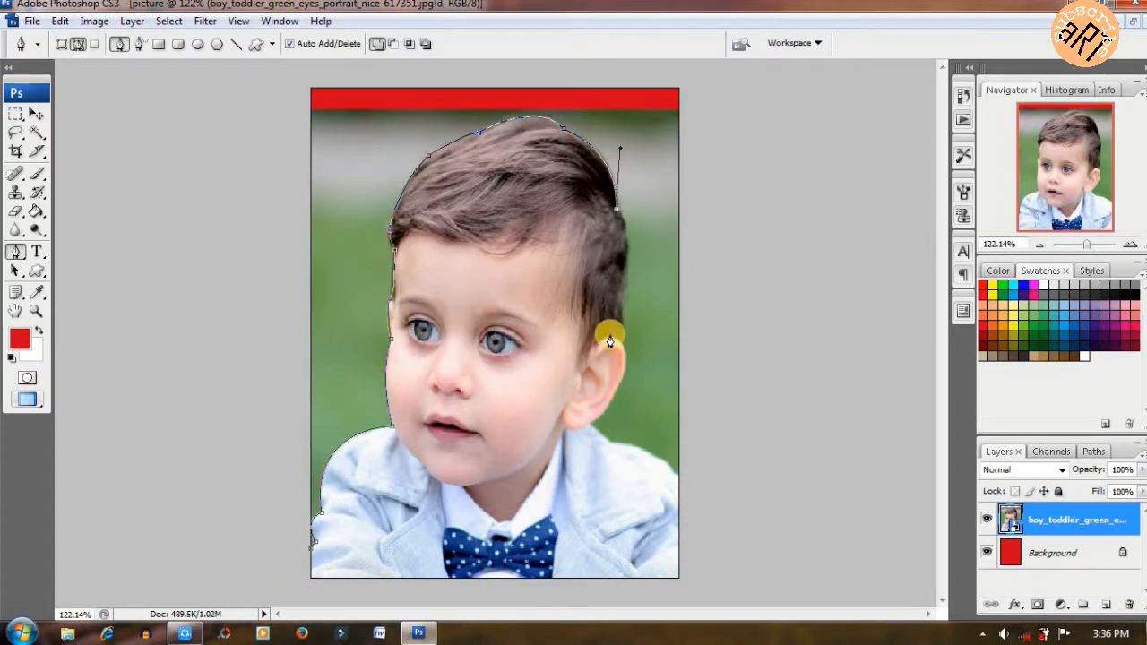
Step: Continue the path down the back of the boy's hair and around his ear to the jacket collar below the lobe
left_click_drag(609, 340, 587, 422)
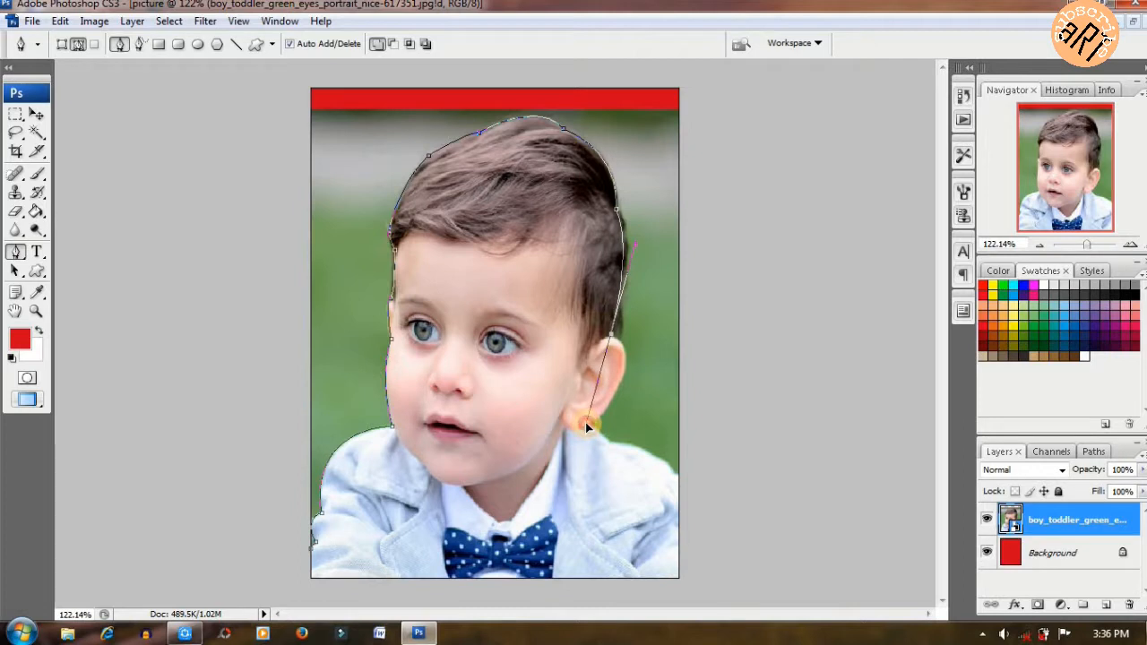
left_click(610, 337, "alt")
left_click_drag(622, 382, 606, 403)
left_click(621, 378, "alt")
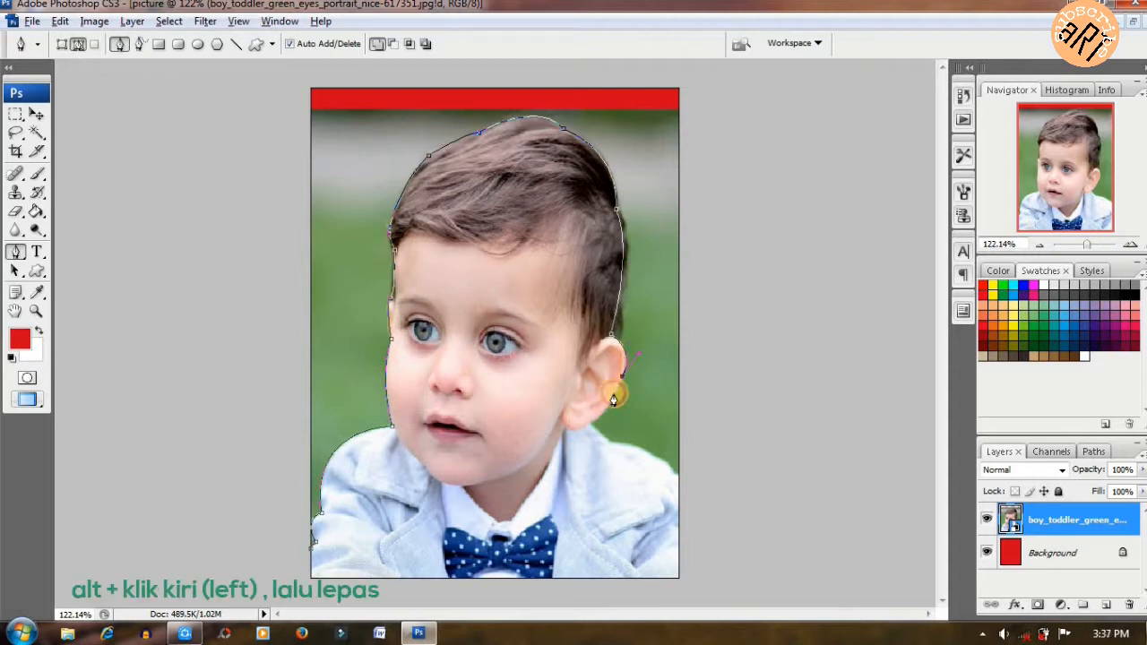
left_click_drag(579, 428, 582, 435)
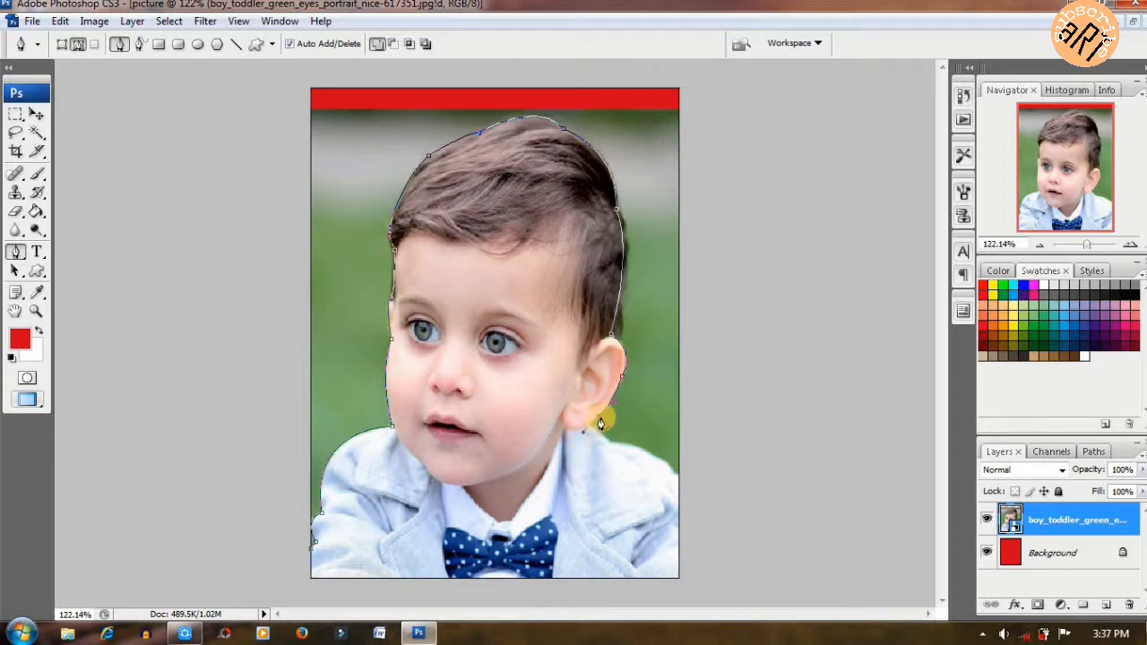
left_click(600, 417, "alt")
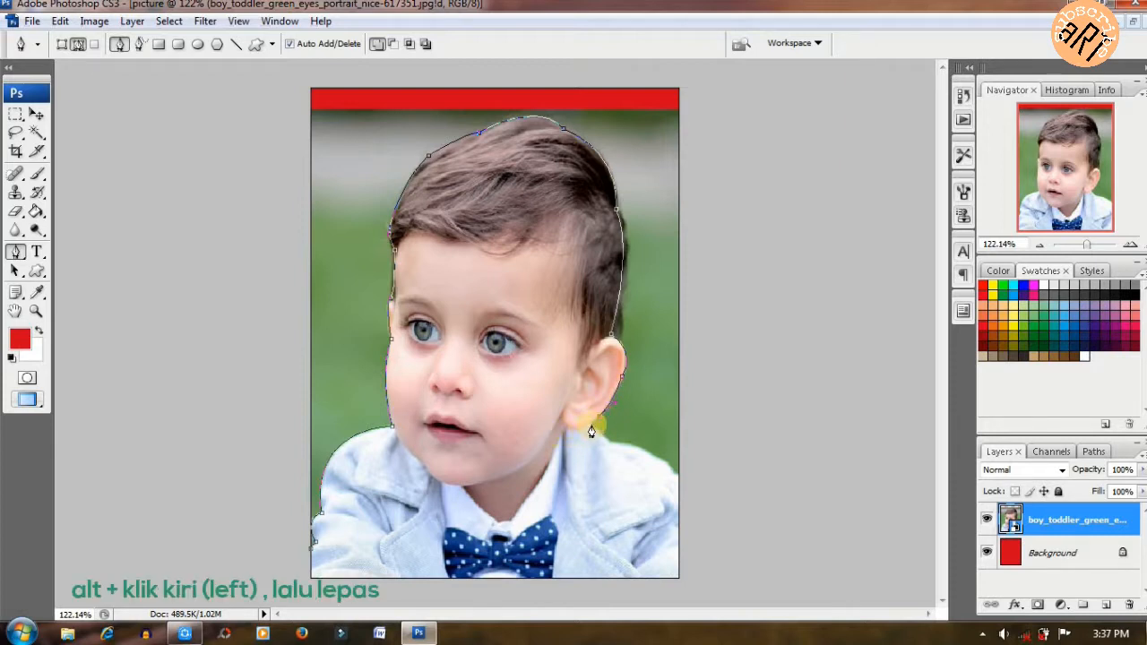
left_click(590, 421)
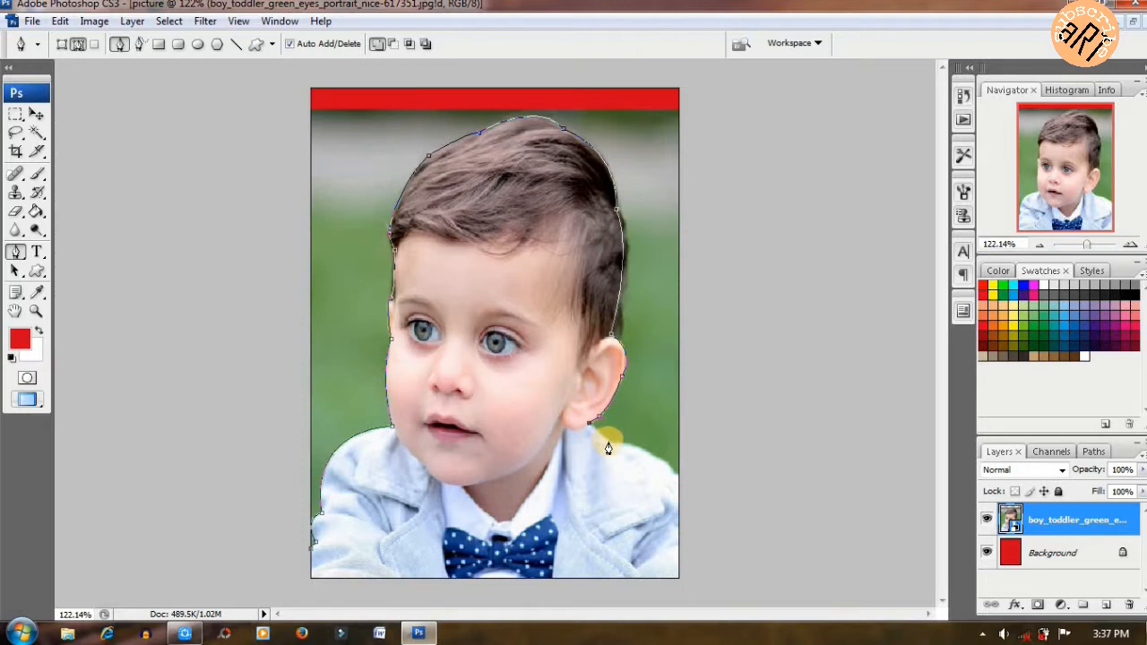
Step: Trace the jacket shoulder to the canvas's right edge, run the path around the canvas's lower corners, and close it at the starting point
left_click(609, 444)
left_click_drag(671, 484, 696, 512)
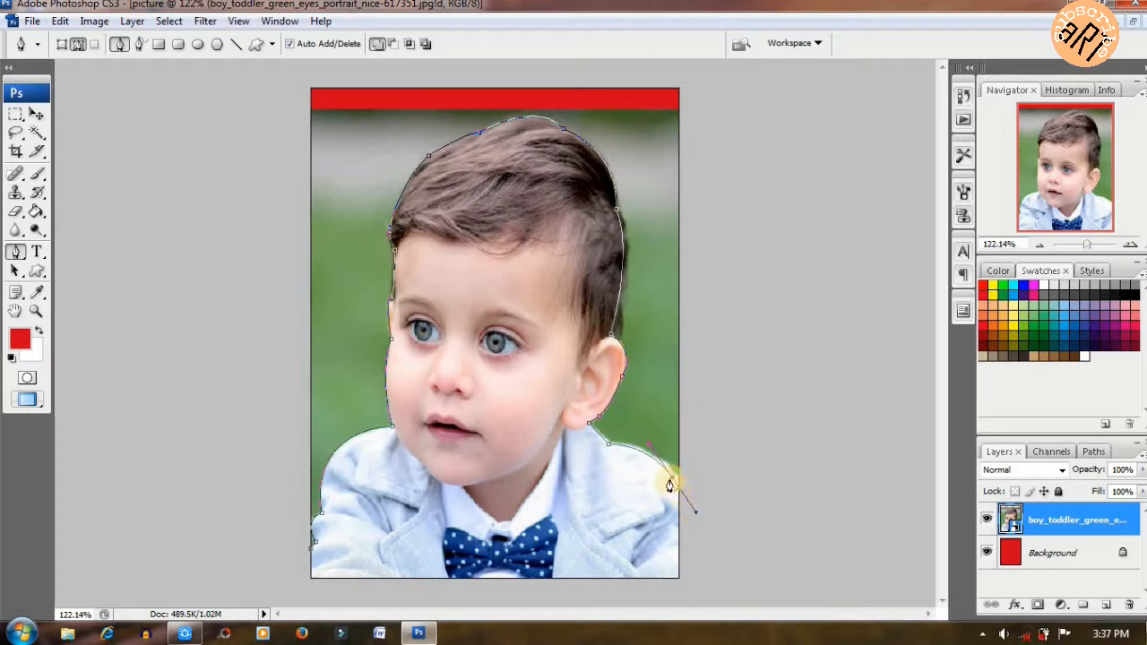
left_click(674, 484, "alt")
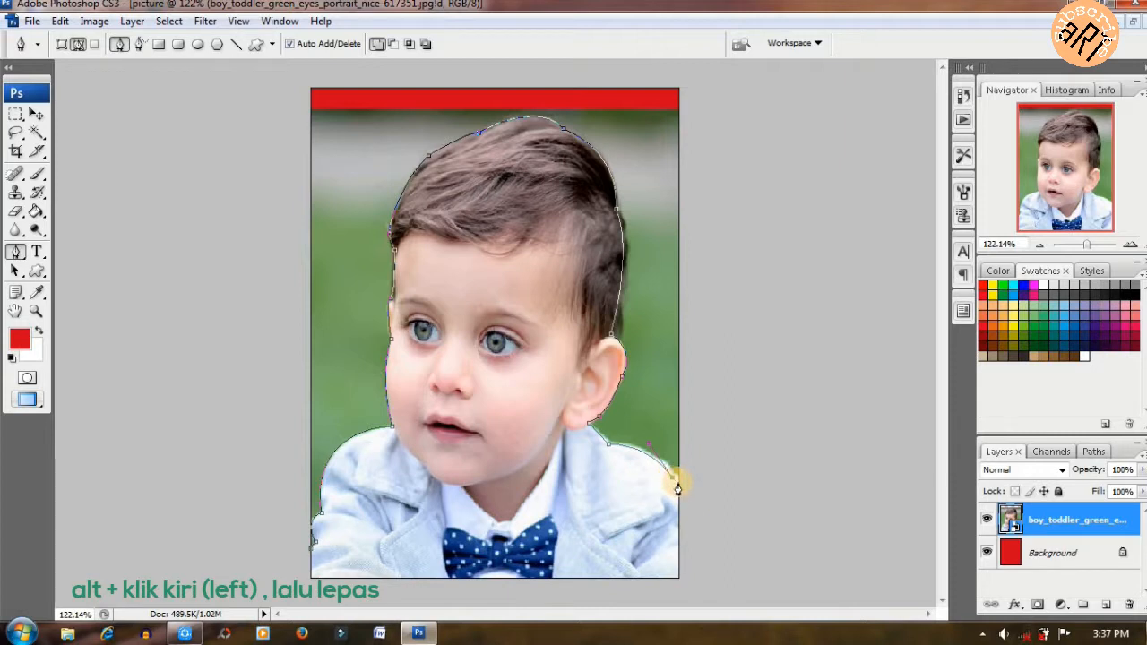
left_click(681, 582)
left_click(311, 582)
left_click(309, 549)
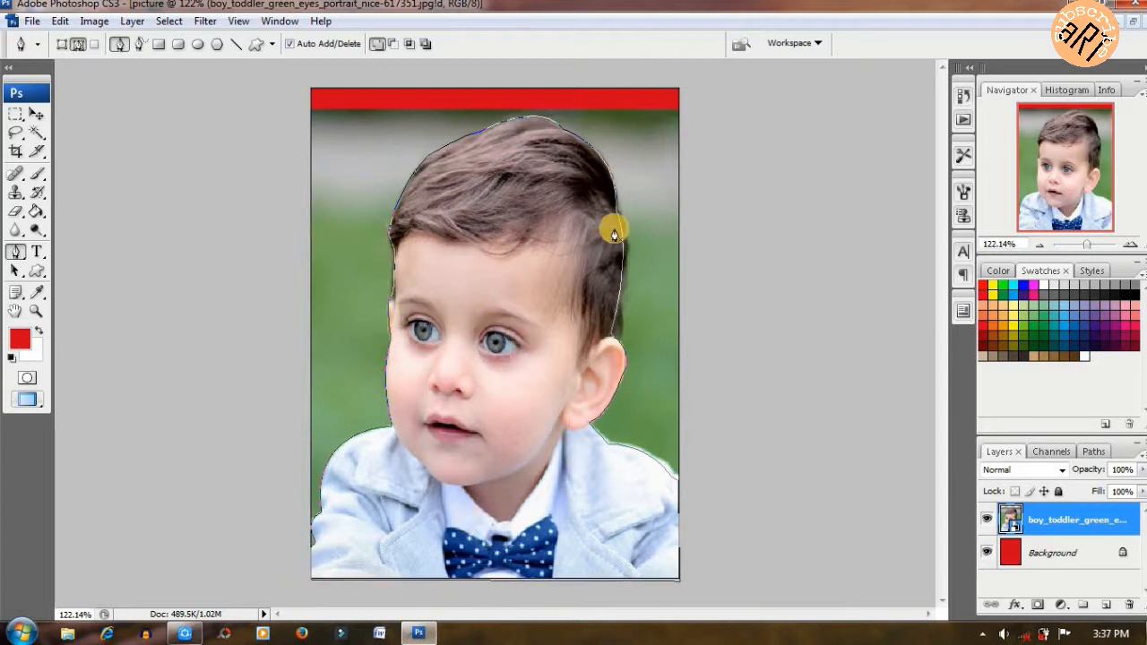
Step: Convert the closed path into a new anti-aliased selection with a feather radius of 1 pixel
right_click(502, 258)
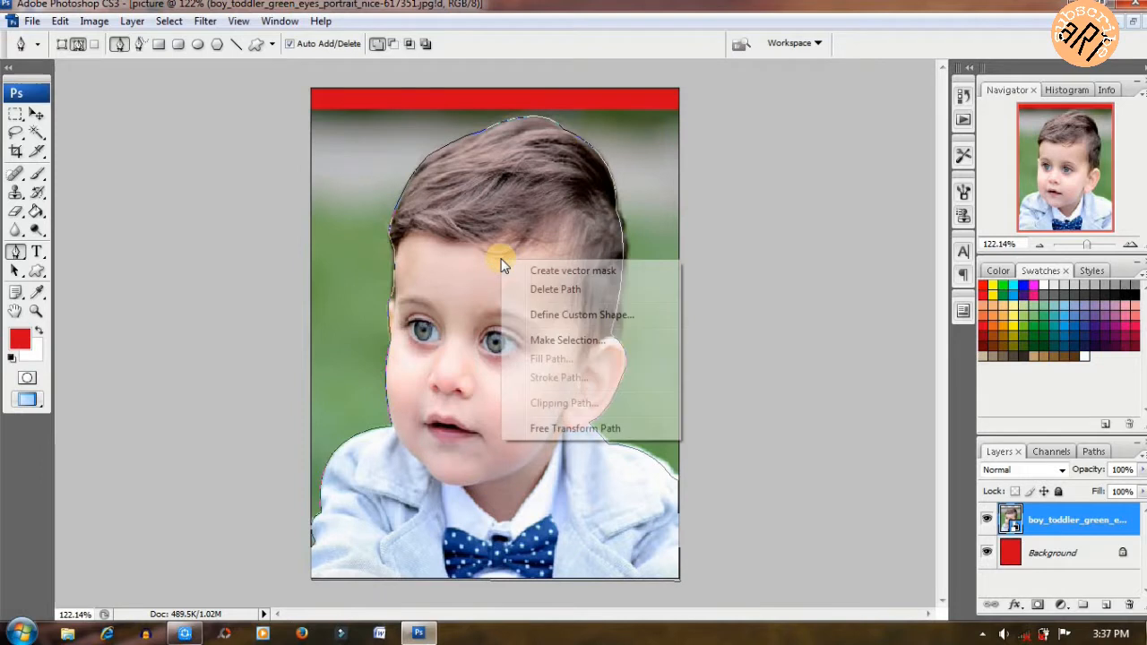
left_click(555, 342)
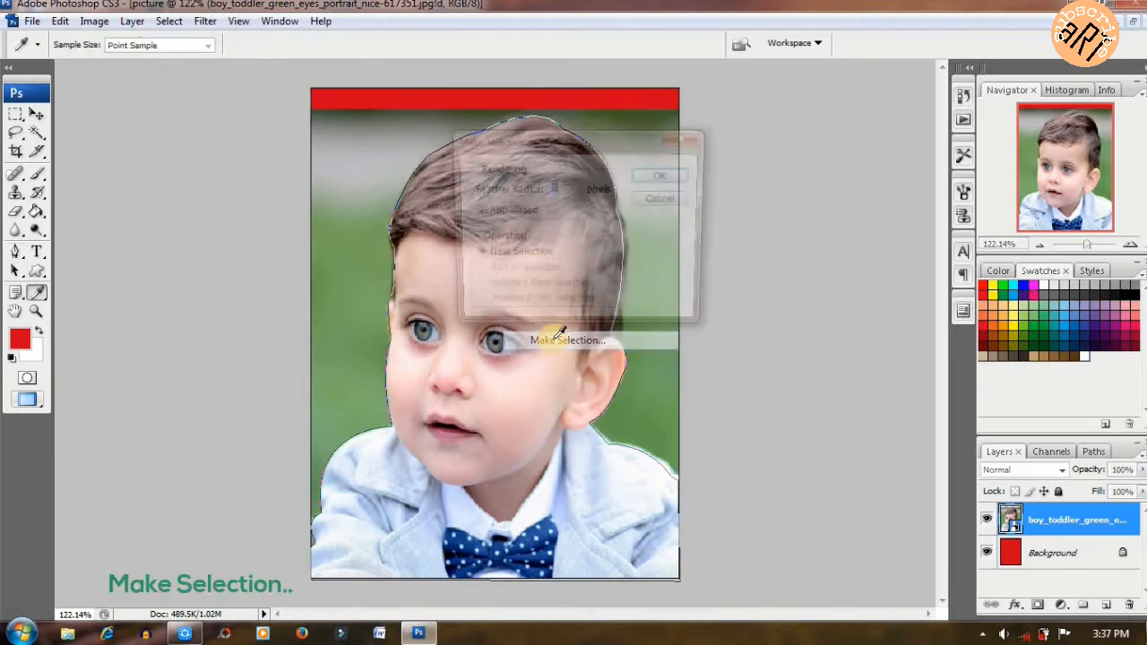
left_click(570, 192)
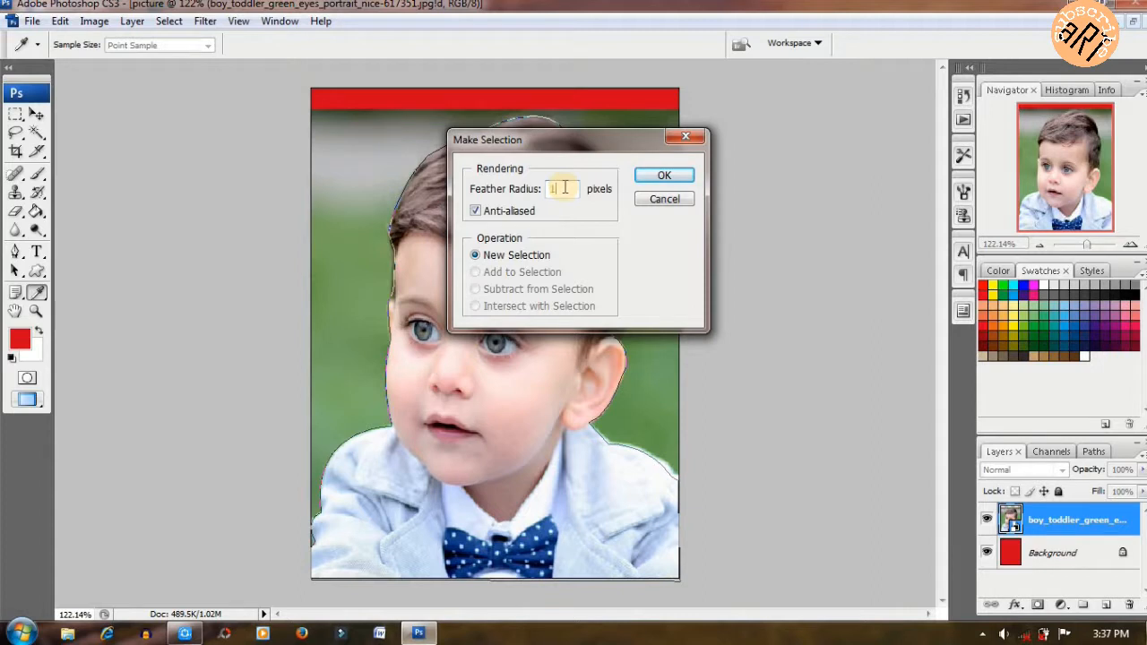
left_click(663, 175)
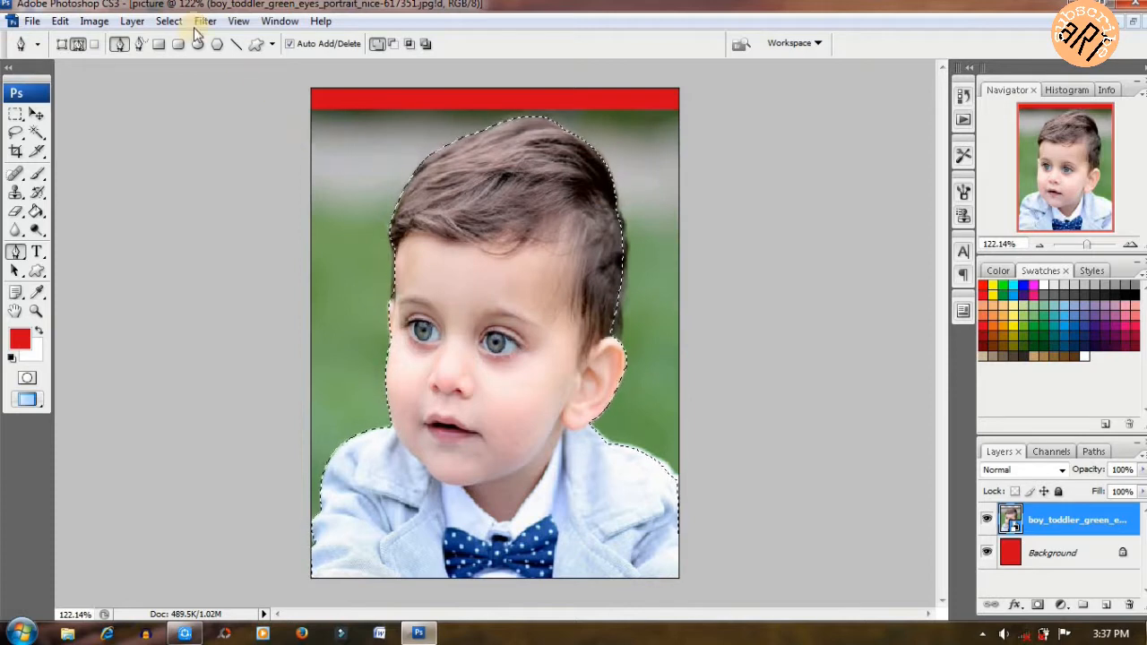
Step: Add a layer mask to the boy's photo layer that reveals only the selection
left_click(128, 22)
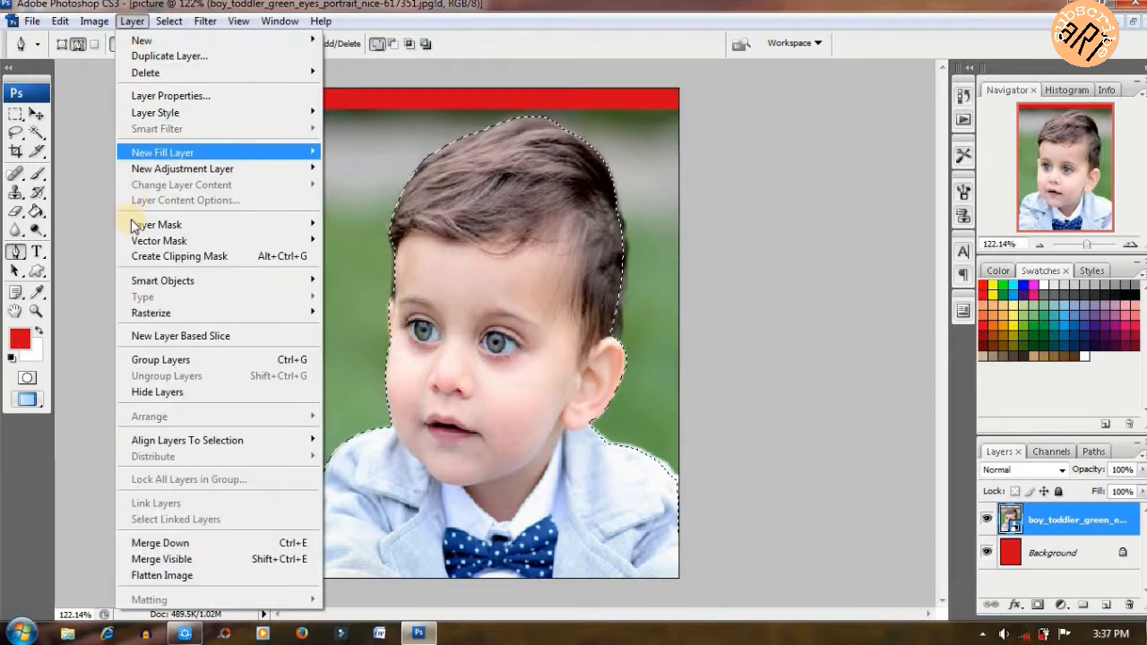
mouse_move(134, 224)
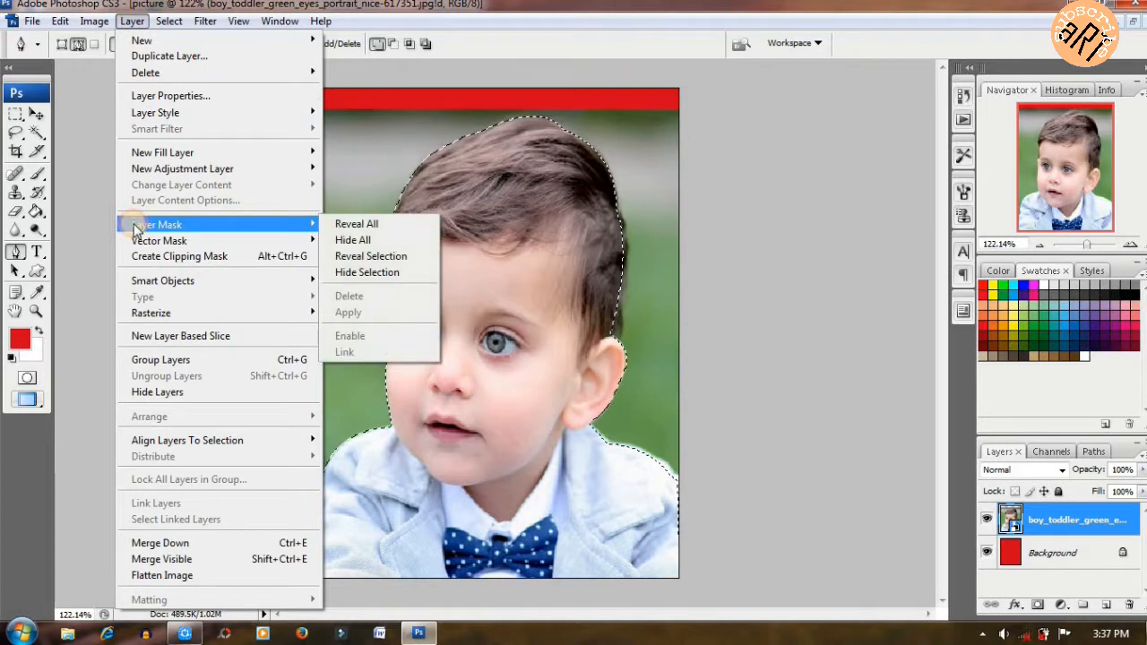
left_click(360, 260)
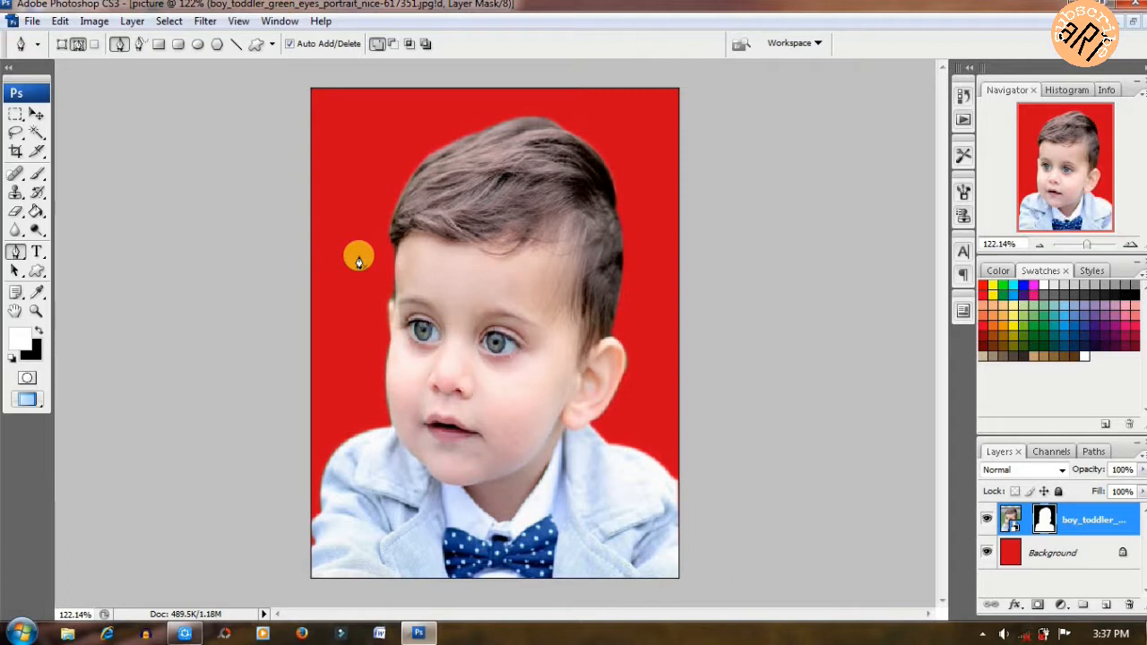
left_click_drag(1089, 246, 1087, 247)
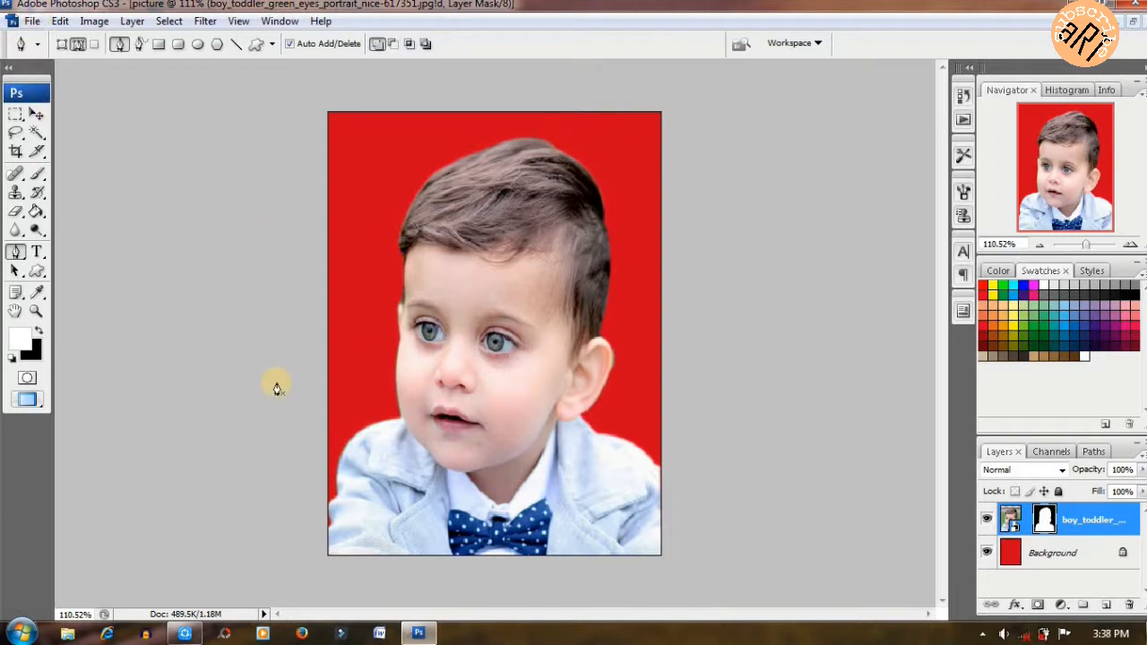
Step: Save a JPEG copy of the portrait as "picture boy" on the DATA (D:) drive at Maximum quality 12 with the Baseline ("Standard") format
left_click(32, 21)
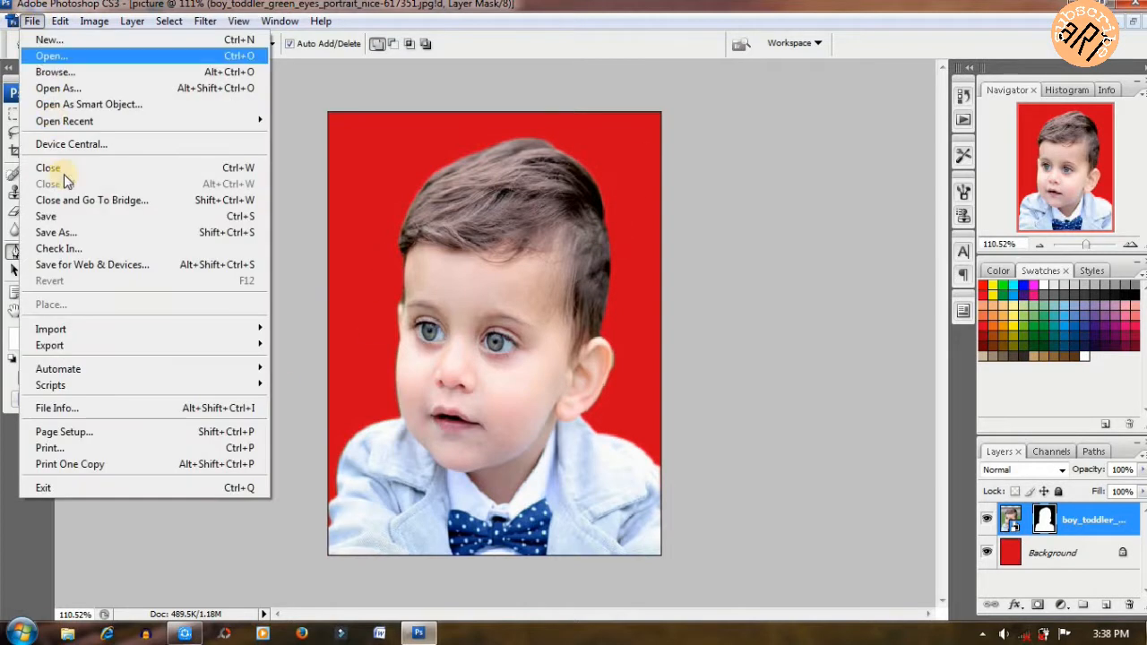
left_click(55, 233)
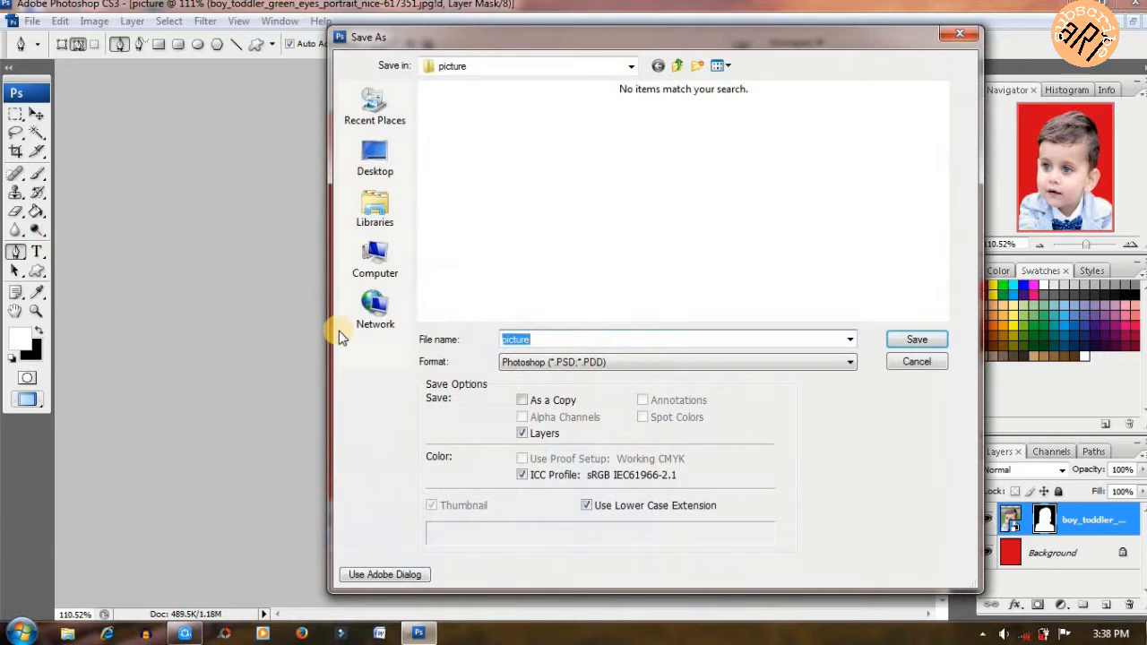
left_click(378, 269)
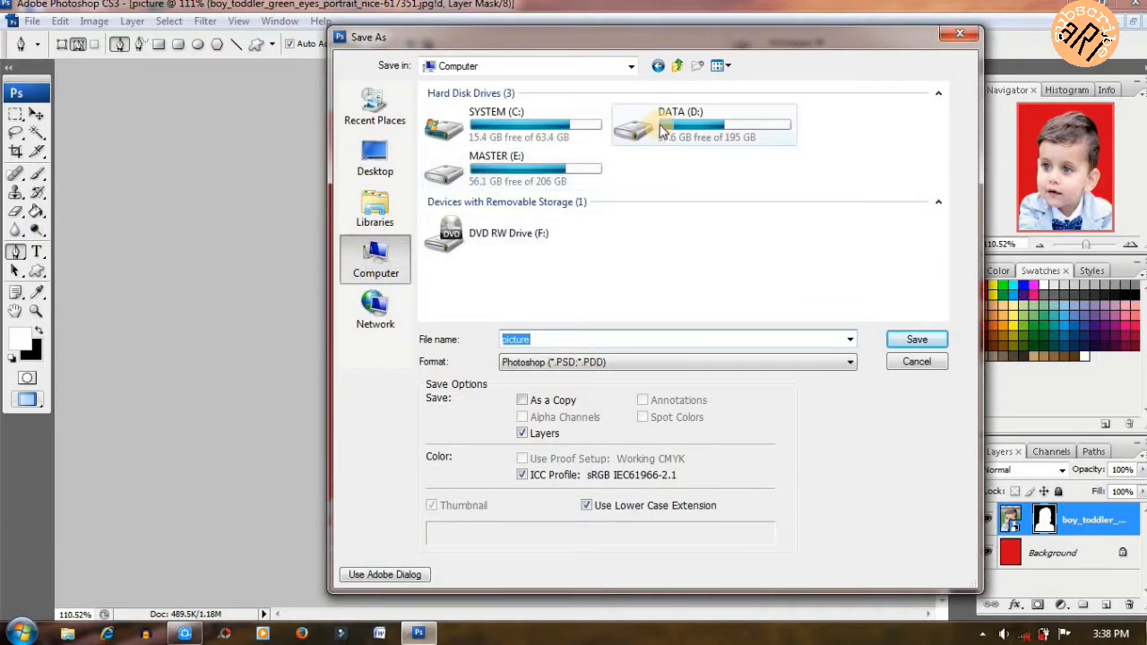
double_click(661, 130)
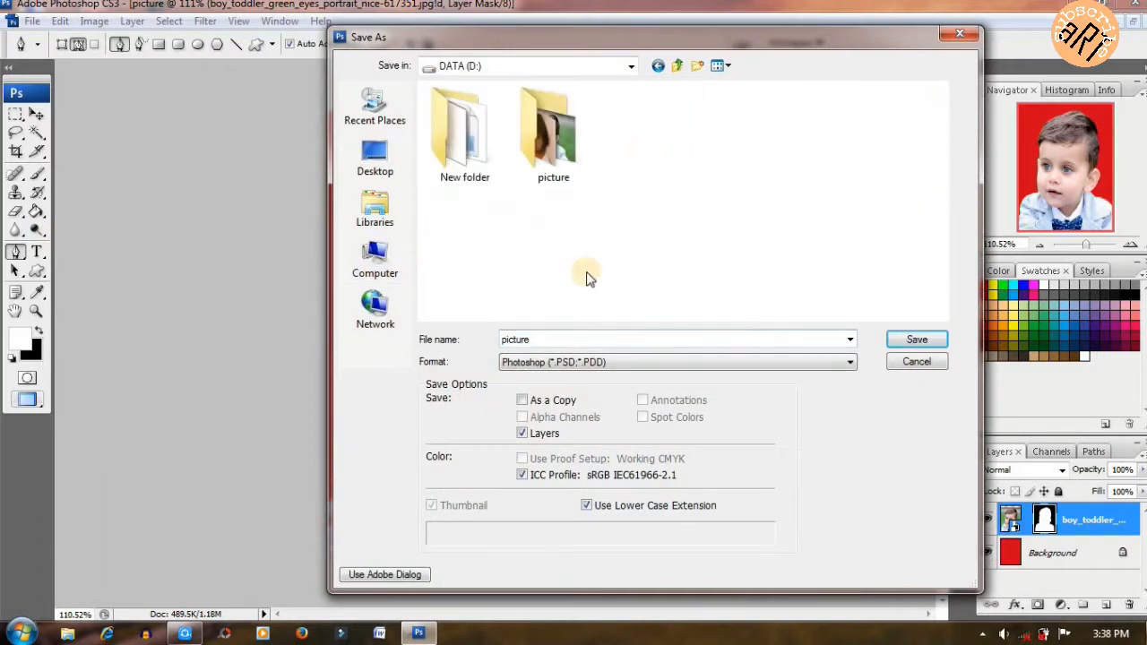
double_click(557, 339)
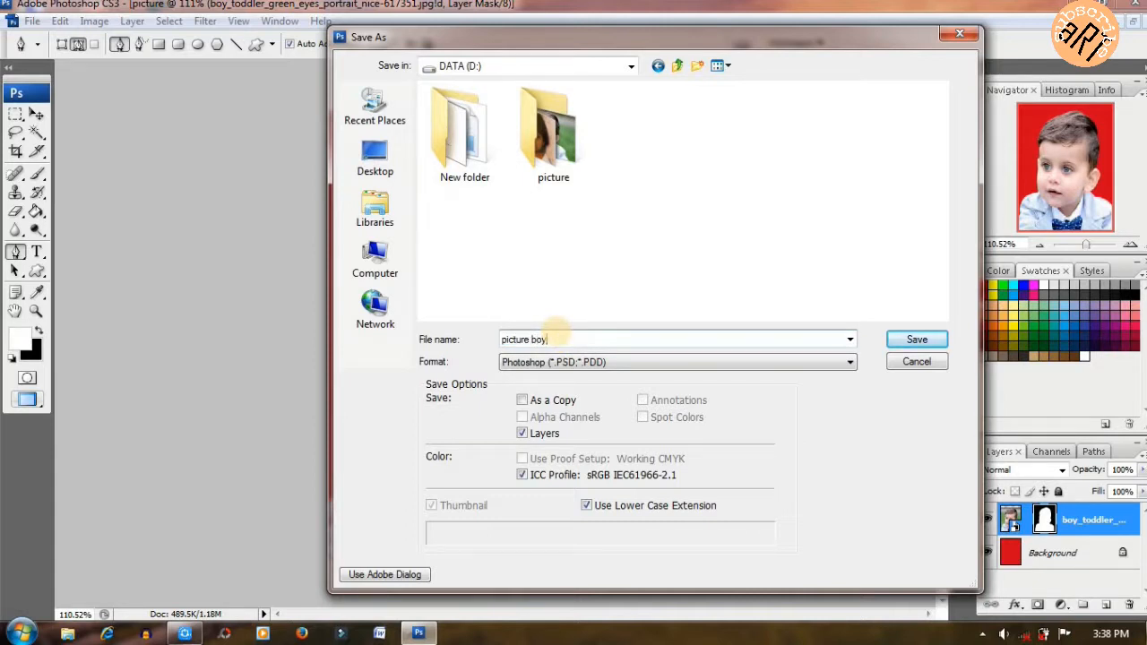
left_click(849, 364)
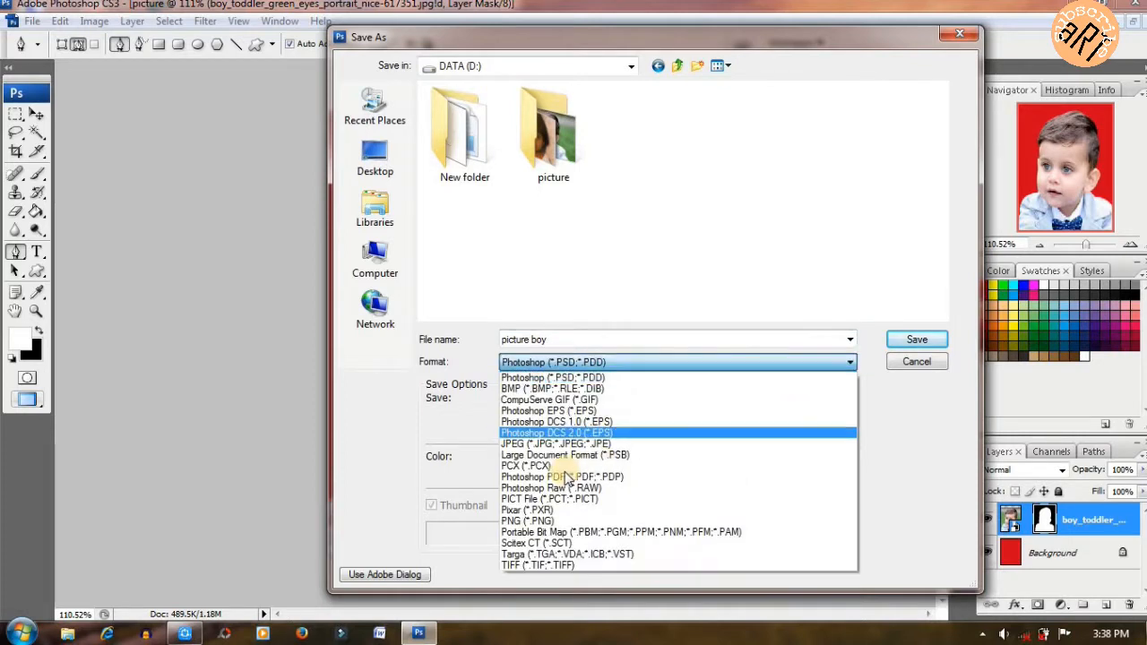
left_click(554, 445)
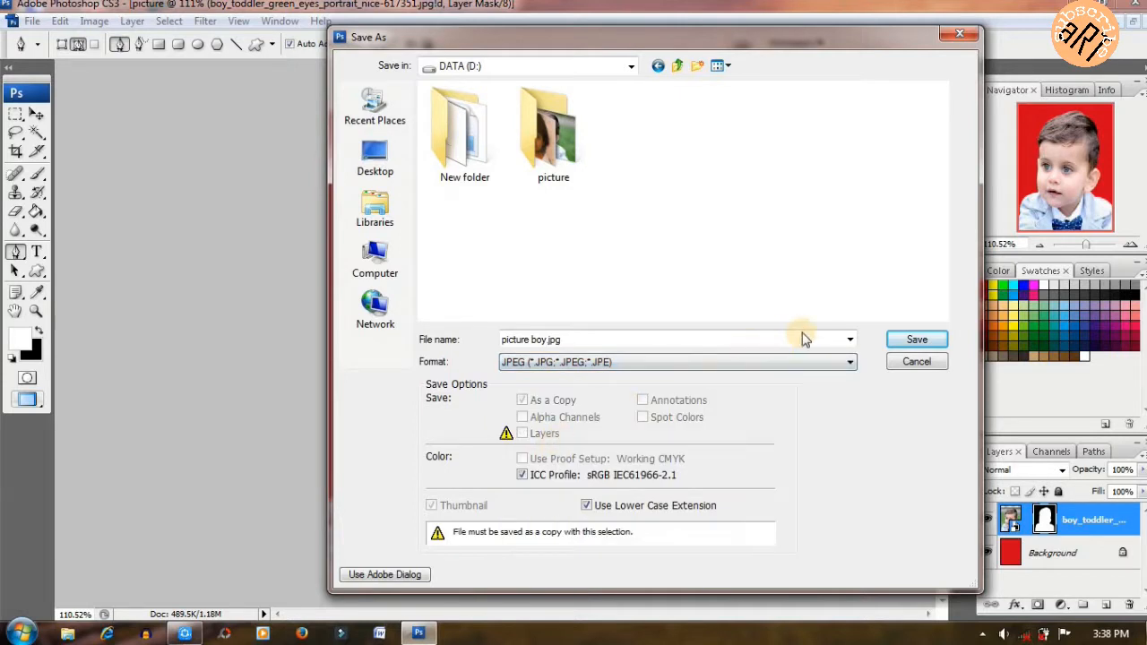
left_click(918, 341)
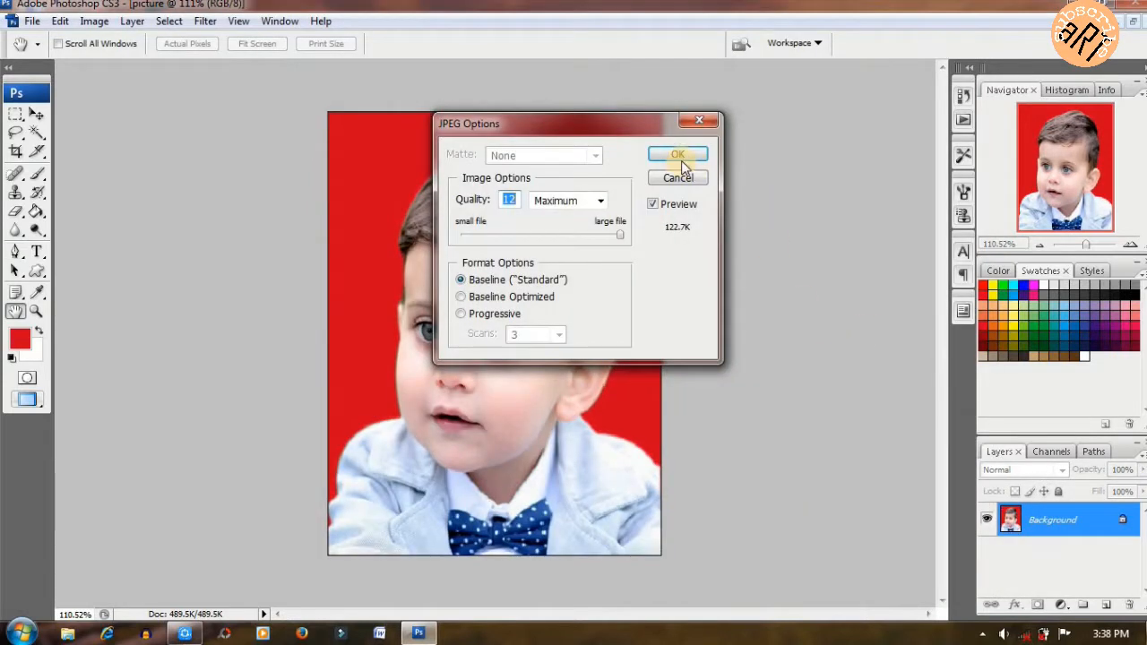
left_click(678, 154)
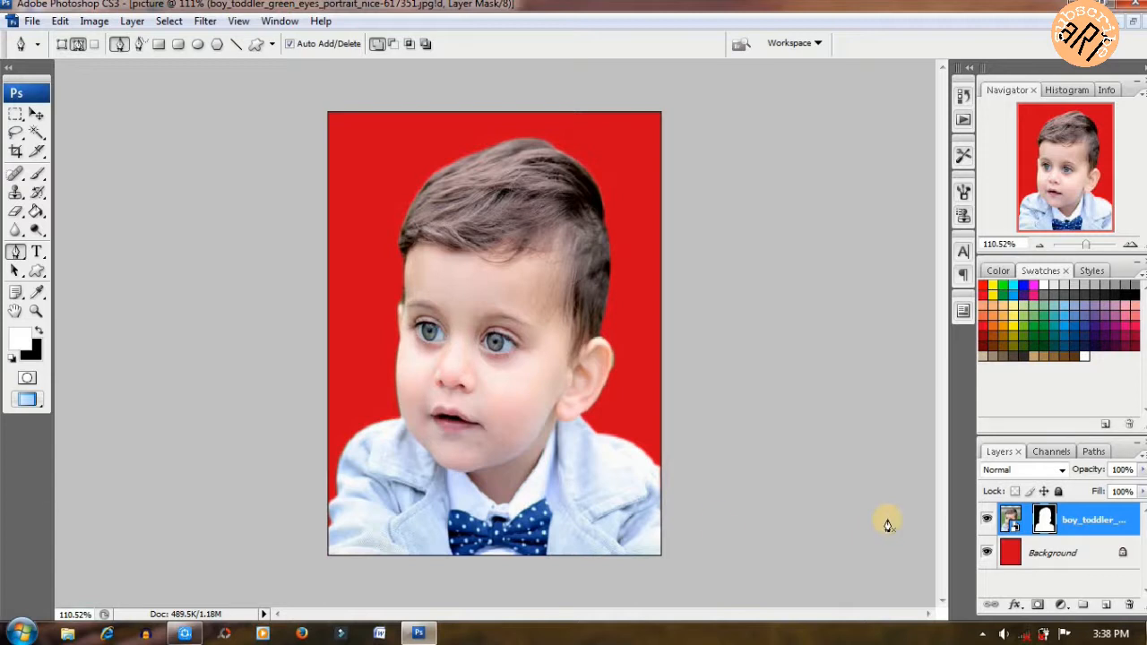
Step: Switch to Windows Explorer, open "picture boy" from the DATA (D:) drive in Windows Photo Viewer, and view it in a maximized window
left_click(63, 634)
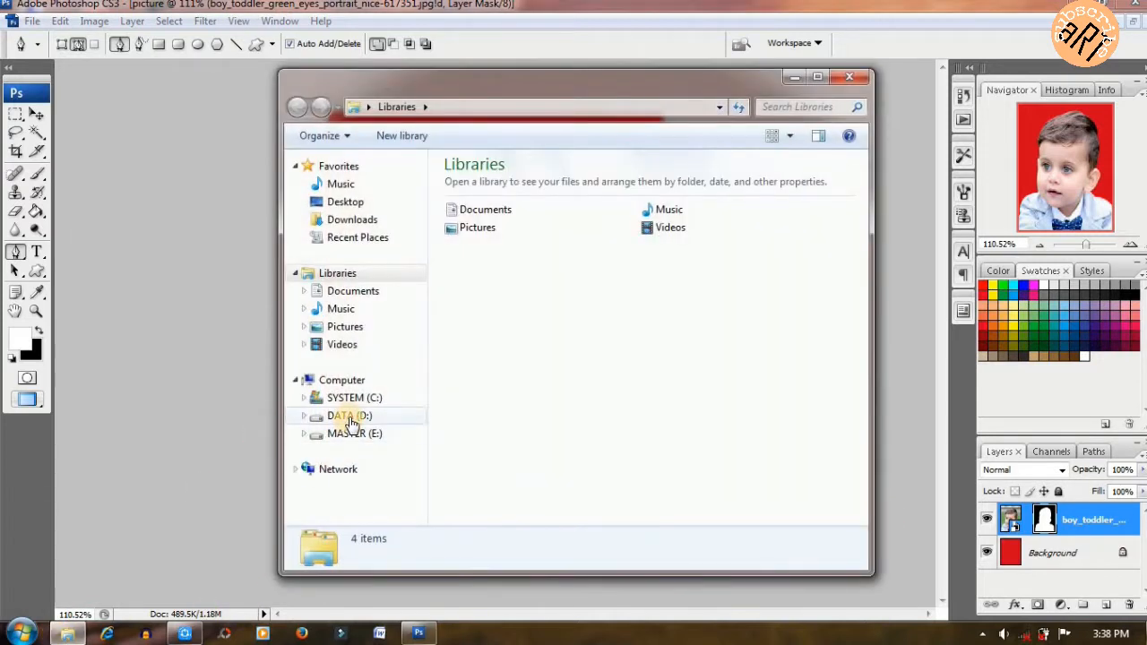
left_click(349, 417)
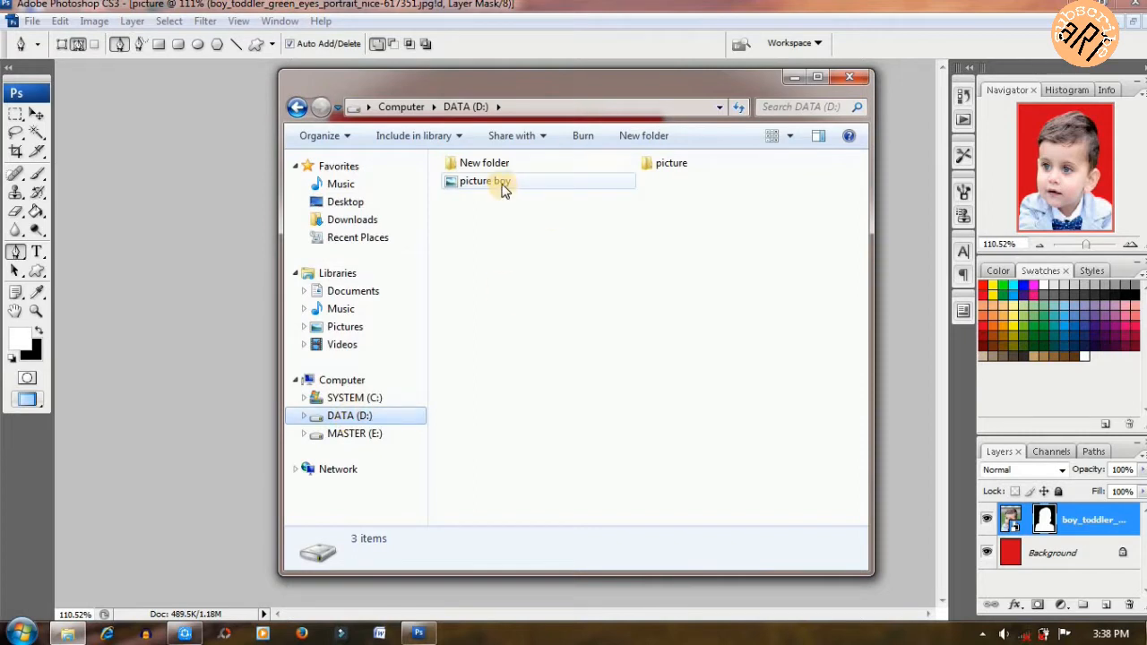
double_click(502, 184)
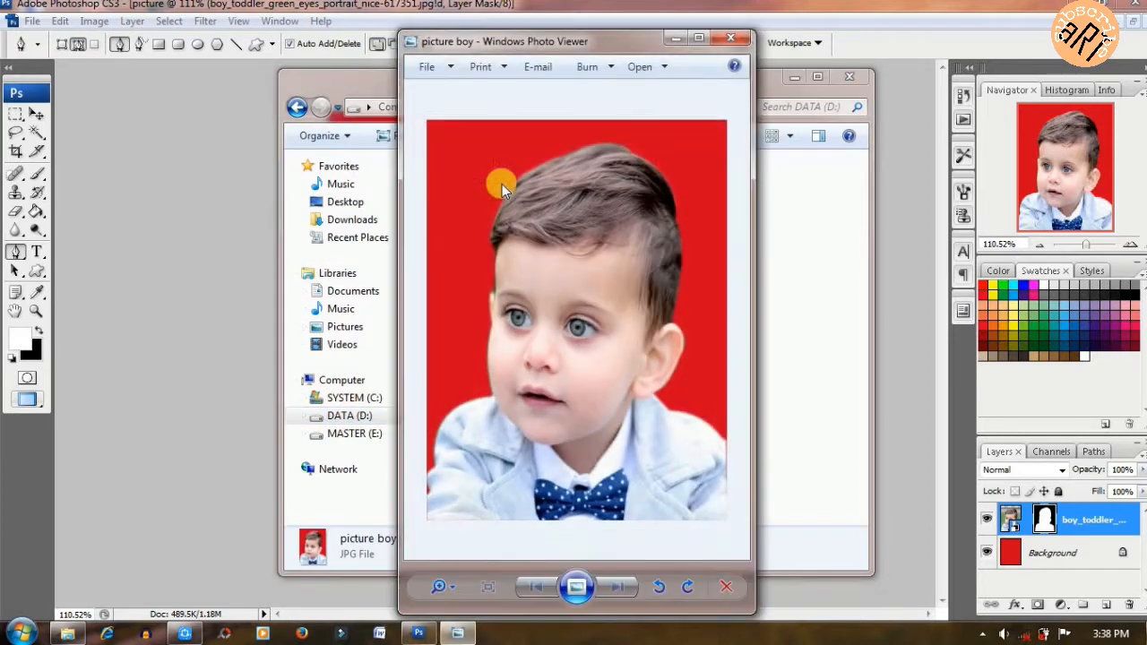
left_click(698, 37)
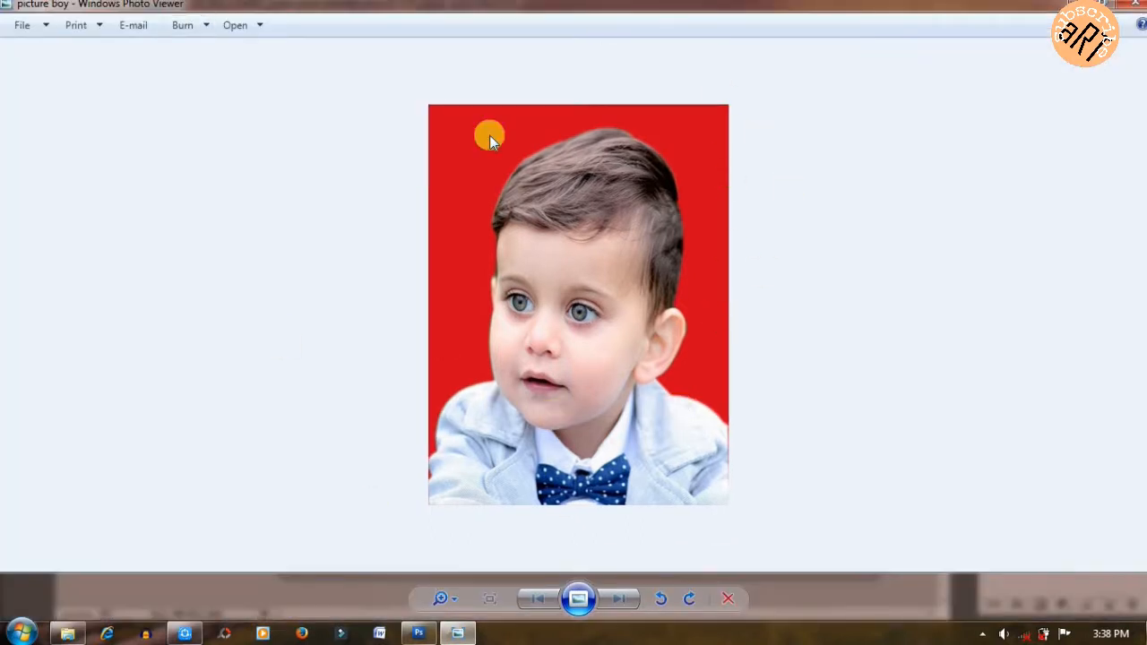